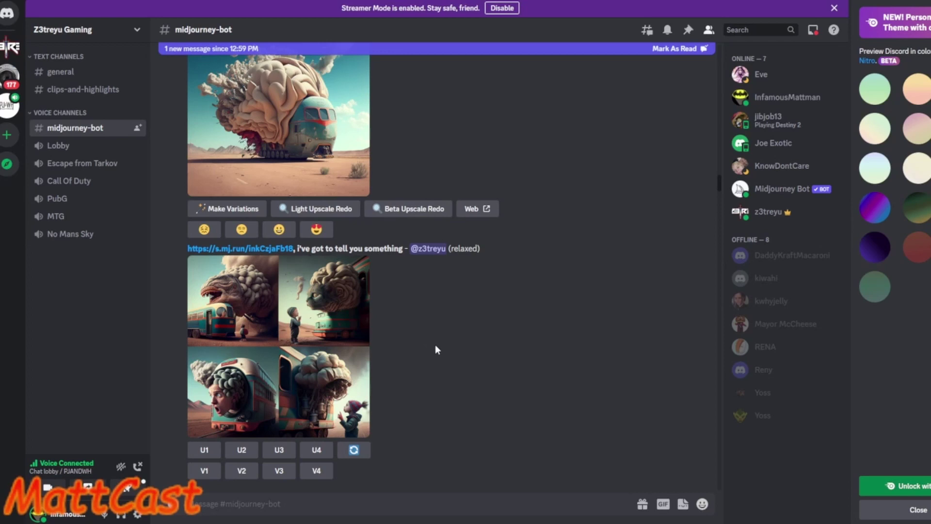
Scroll back through the channel and view the brainstorm image grid enlarged.
scroll(435, 349, "up", 5)
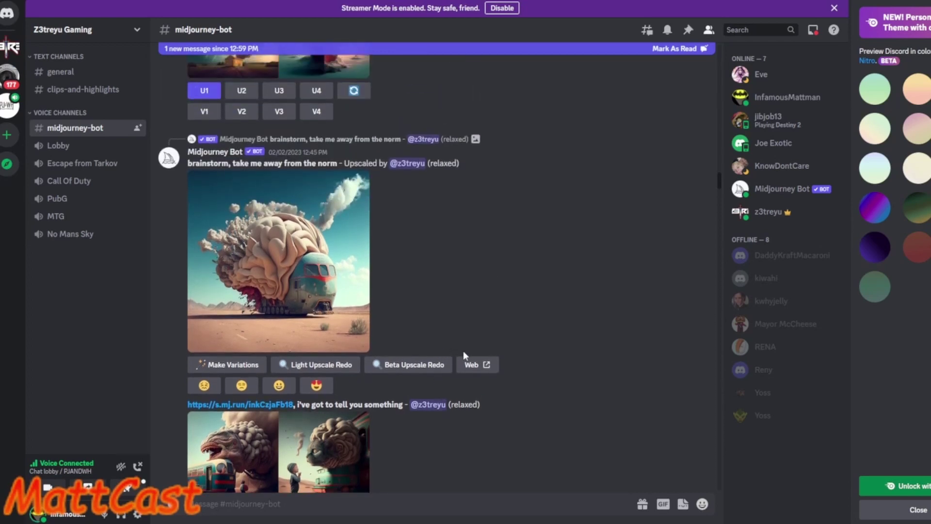
scroll(472, 346, "up", 3)
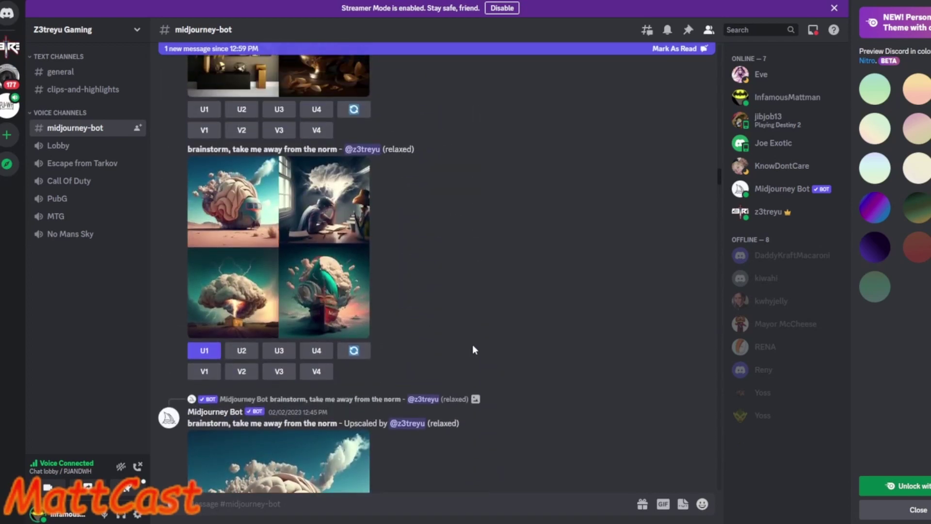
scroll(473, 346, "down", 5)
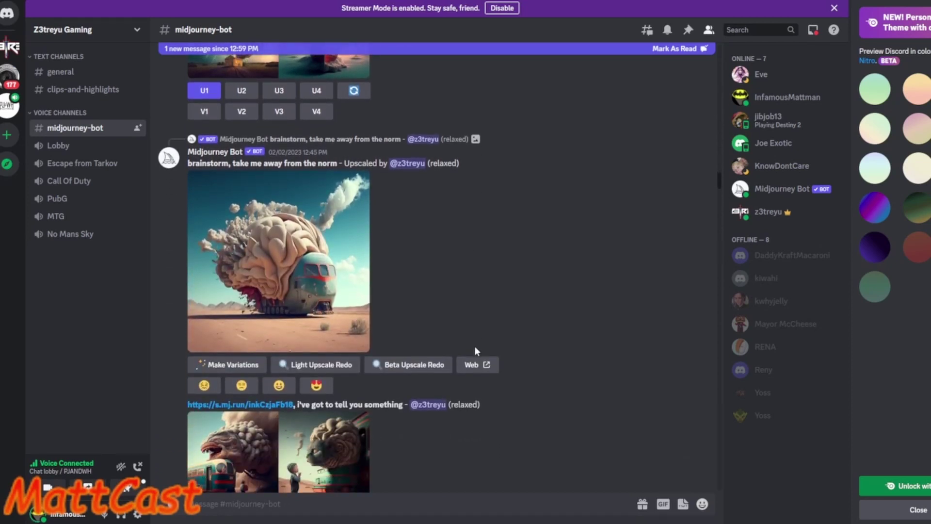
scroll(583, 318, "down", 1)
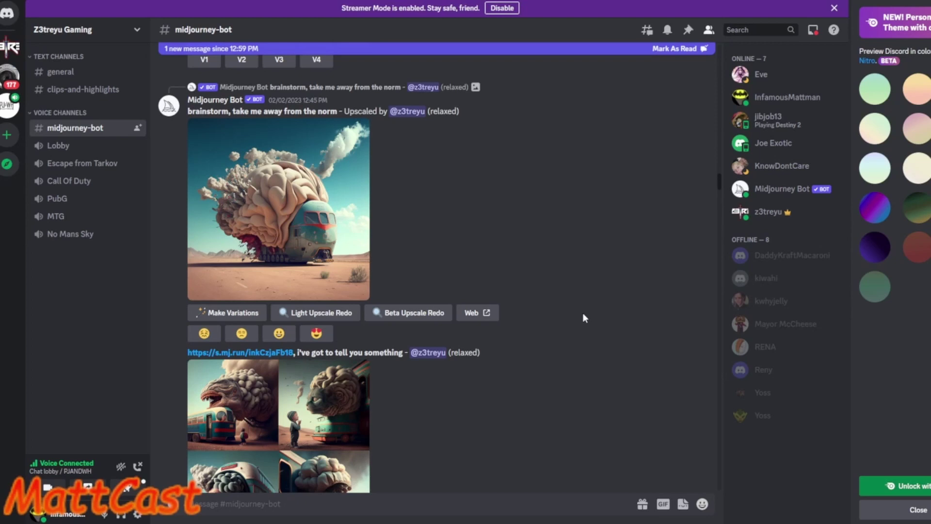
scroll(570, 317, "up", 5)
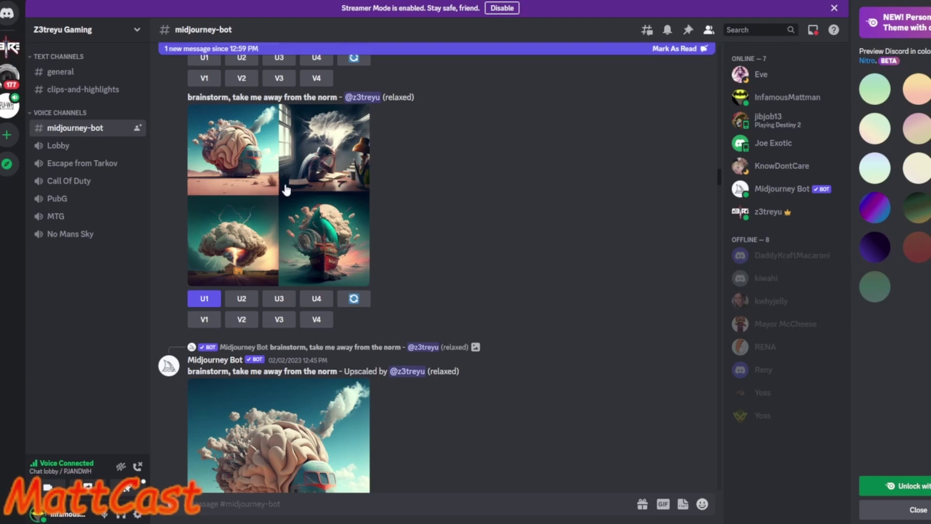
left_click(298, 170)
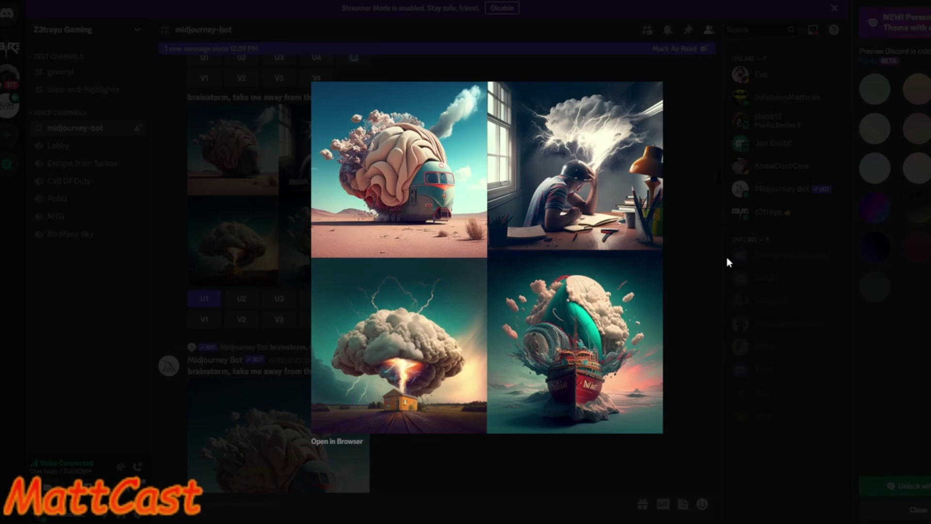
left_click(728, 259)
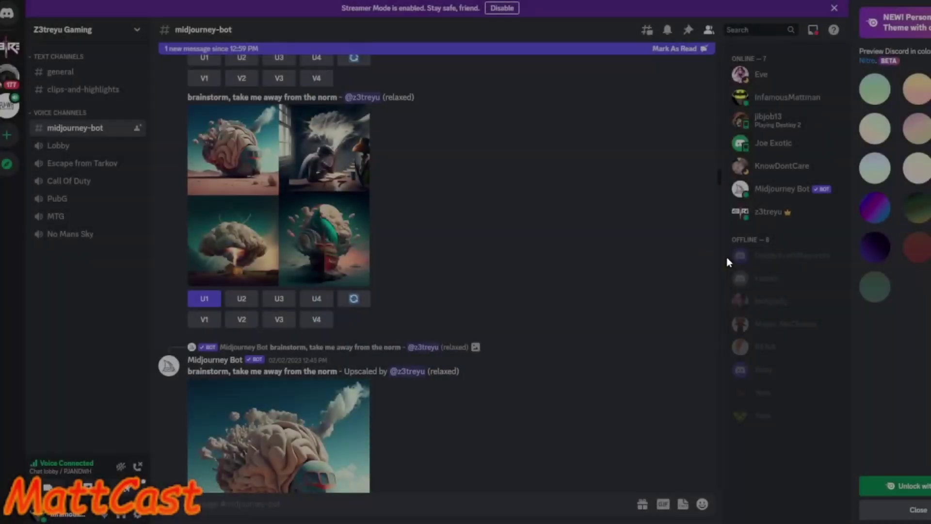
View the upscaled brain-train image and the four train images enlarged.
left_click(356, 468)
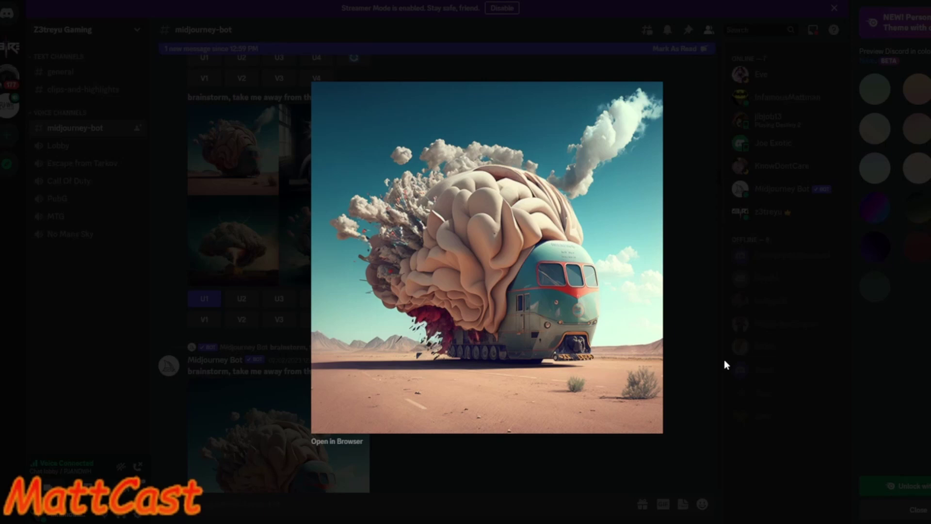
left_click(726, 361)
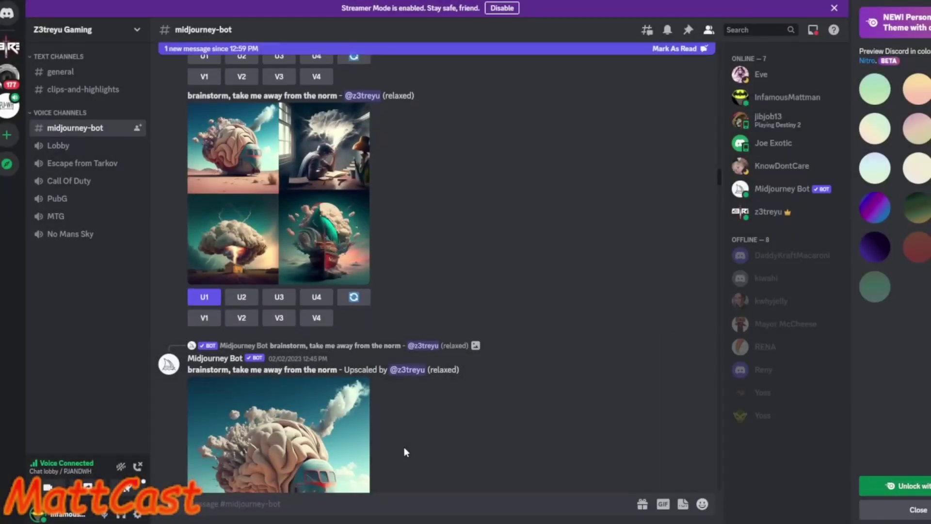
scroll(406, 448, "down", 9)
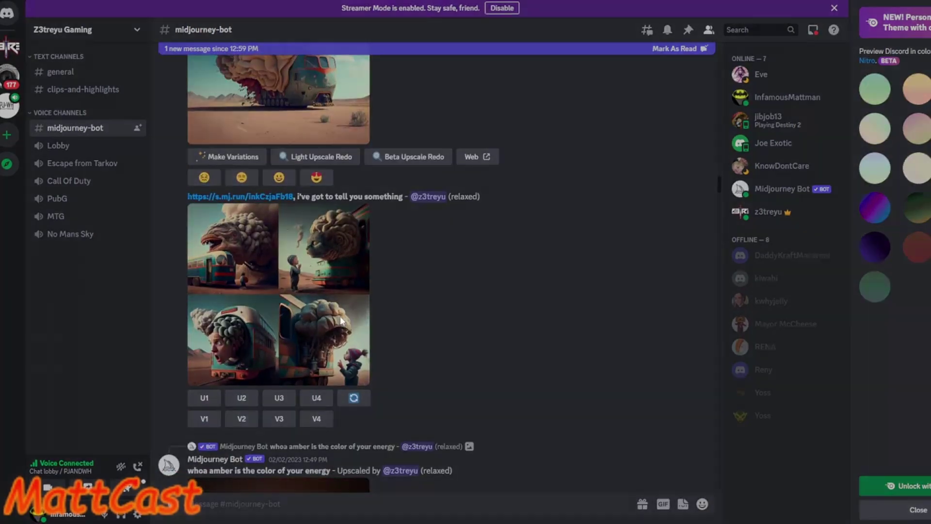
left_click(341, 320)
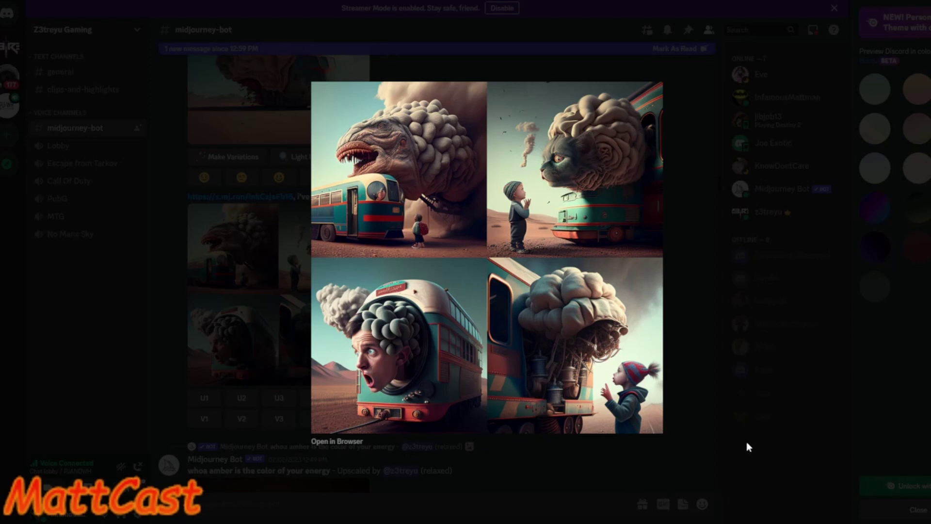
left_click(679, 420)
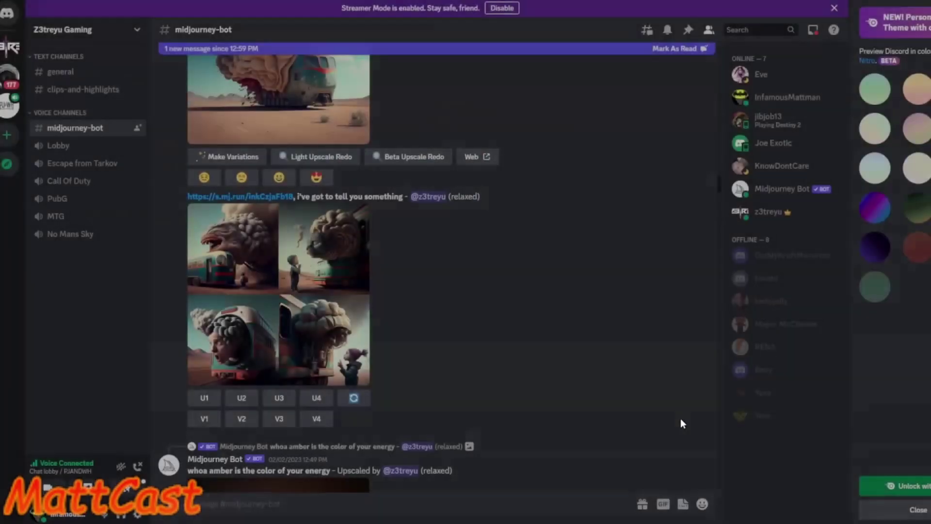
Scroll down and view the upscaled amber image enlarged.
scroll(436, 405, "down", 4)
scroll(459, 406, "down", 2)
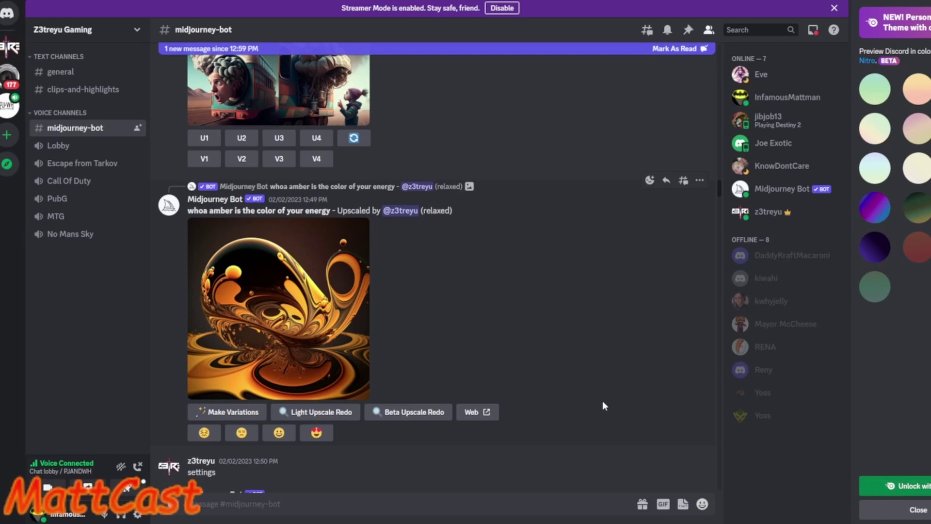
left_click(357, 335)
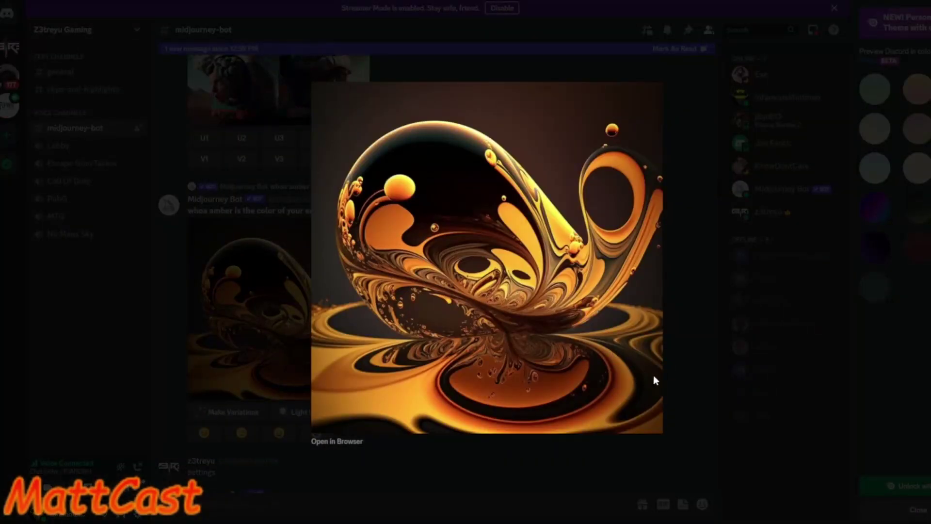
left_click(689, 382)
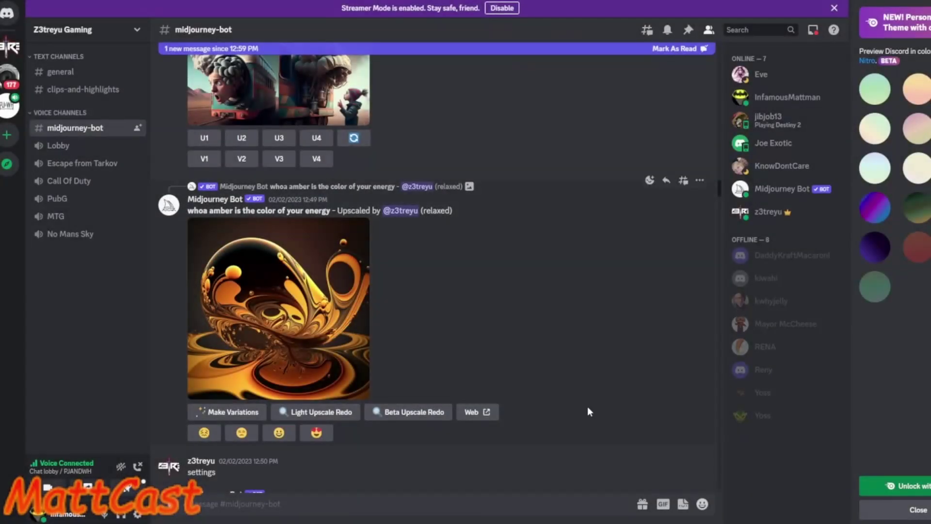
Scroll down to the no mans sky image grid and inspect it enlarged twice.
scroll(587, 402, "down", 6)
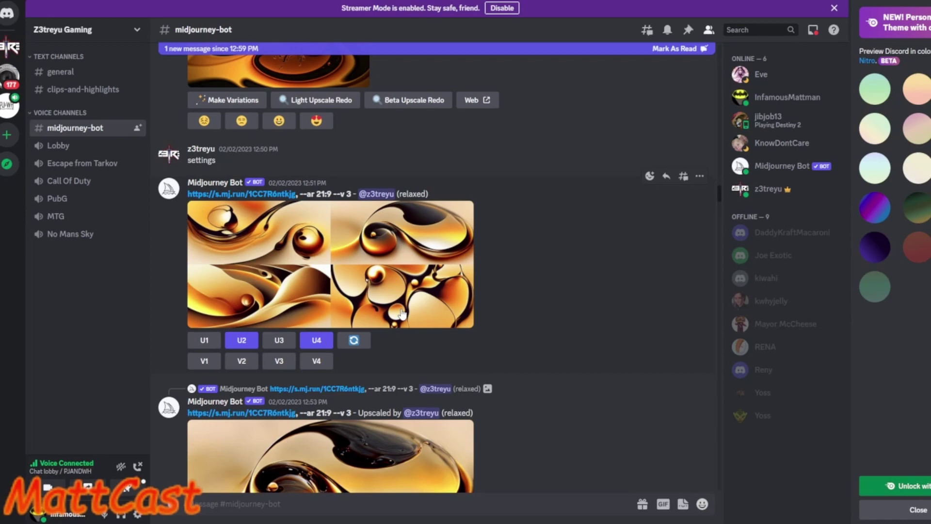
scroll(402, 314, "down", 6)
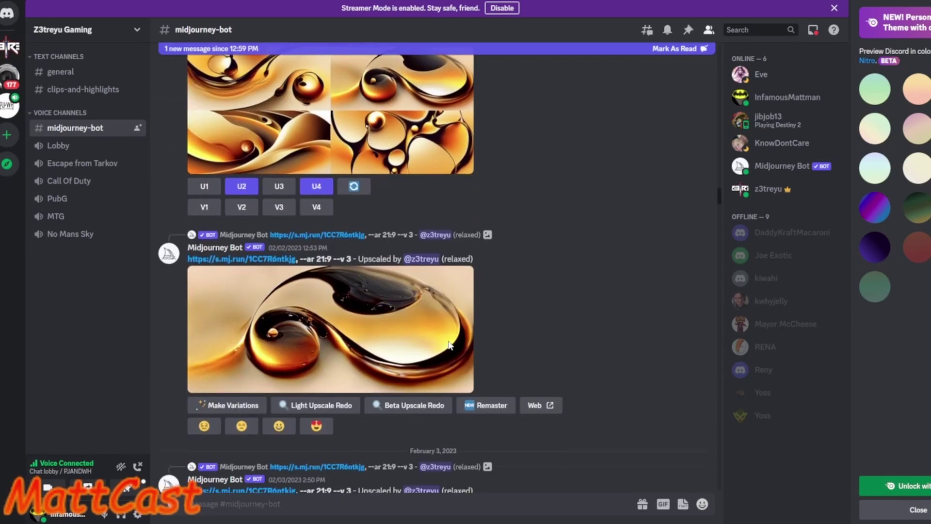
scroll(450, 357, "down", 1)
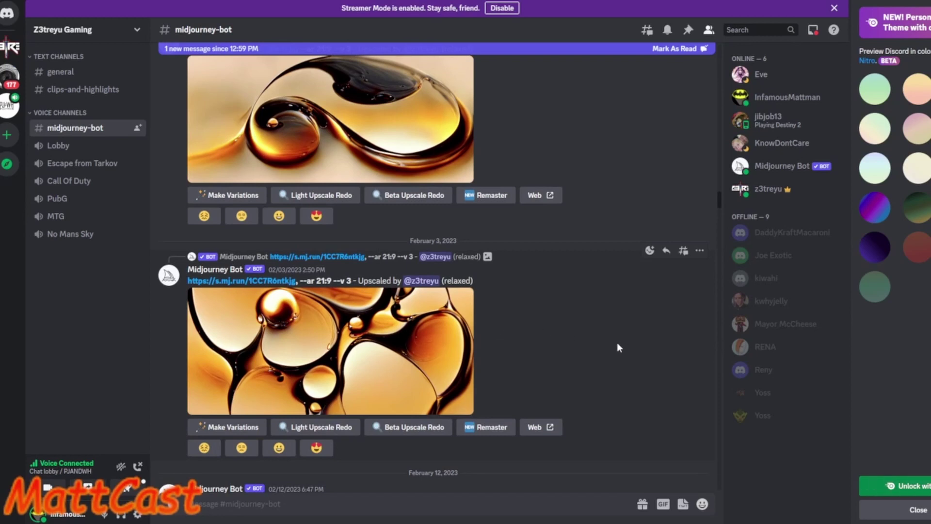
scroll(616, 345, "down", 3)
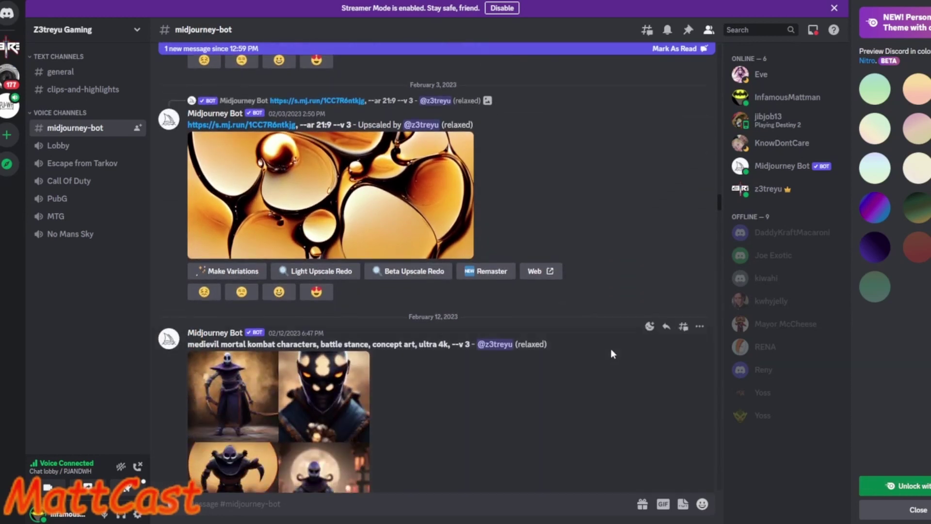
scroll(610, 349, "down", 3)
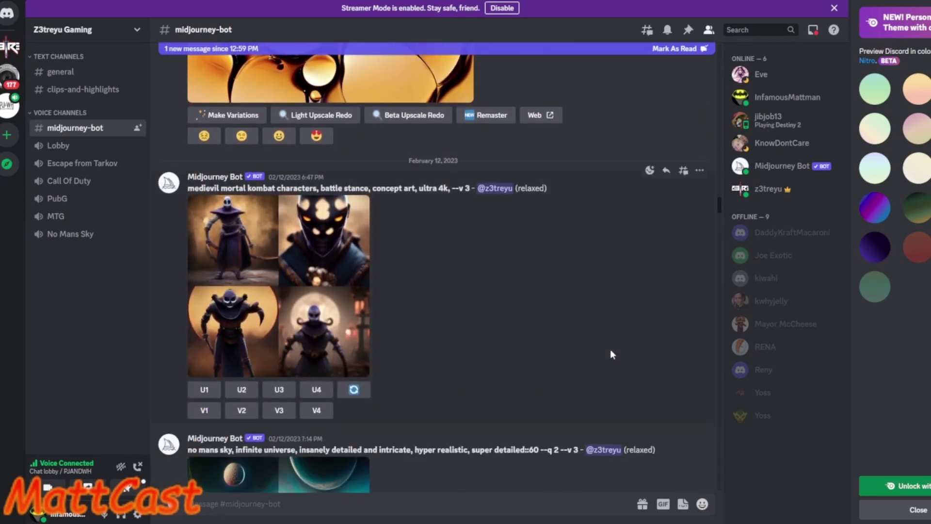
scroll(611, 351, "down", 1)
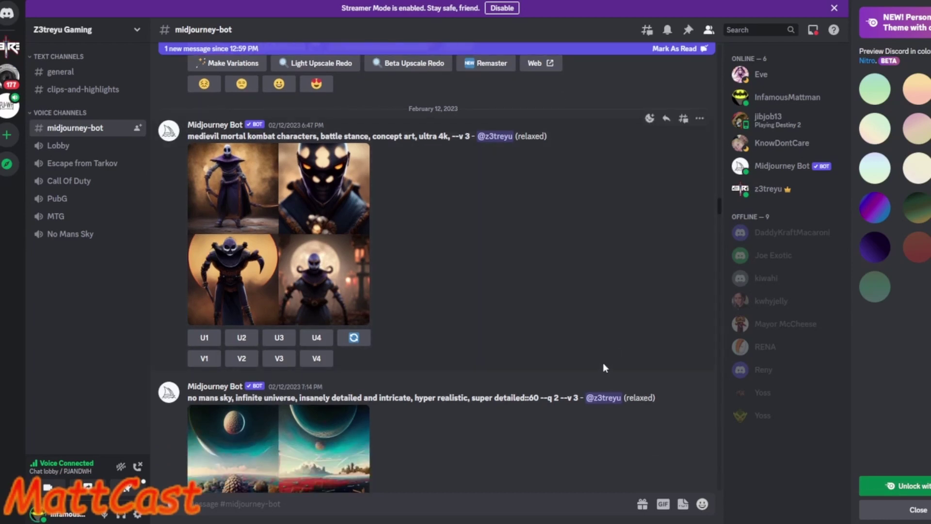
scroll(604, 363, "down", 3)
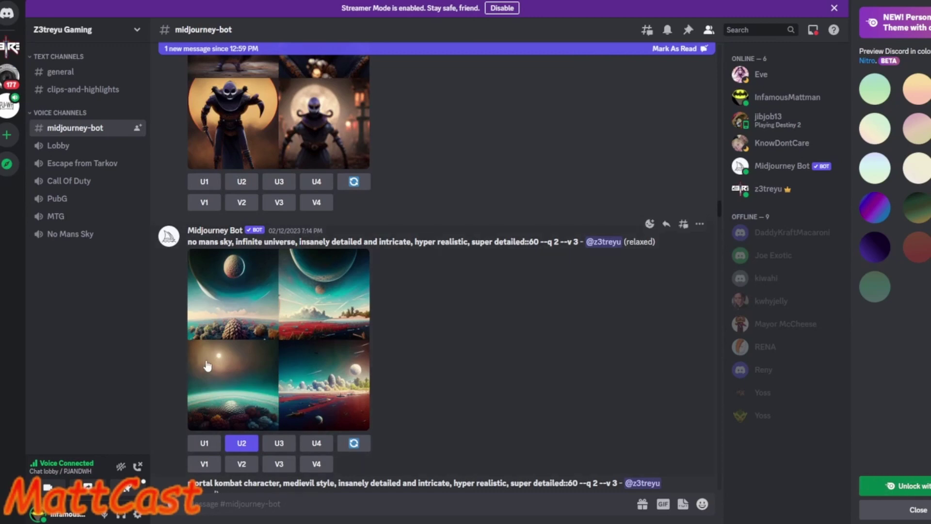
left_click(263, 338)
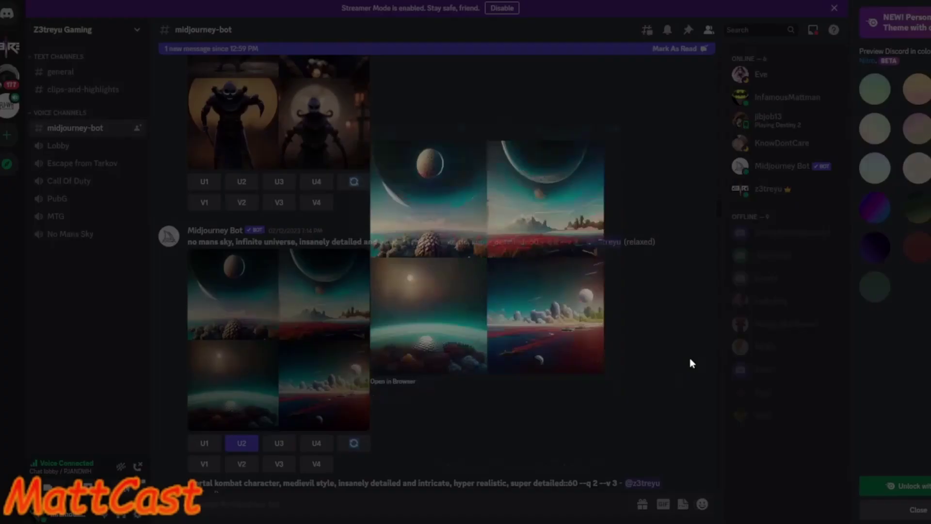
left_click(690, 358)
scroll(537, 442, "up", 3)
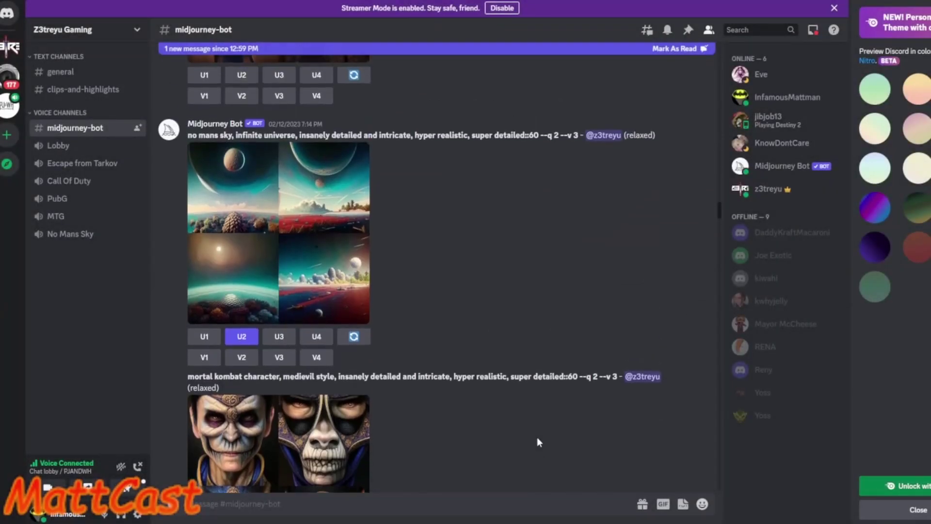
left_click(228, 286)
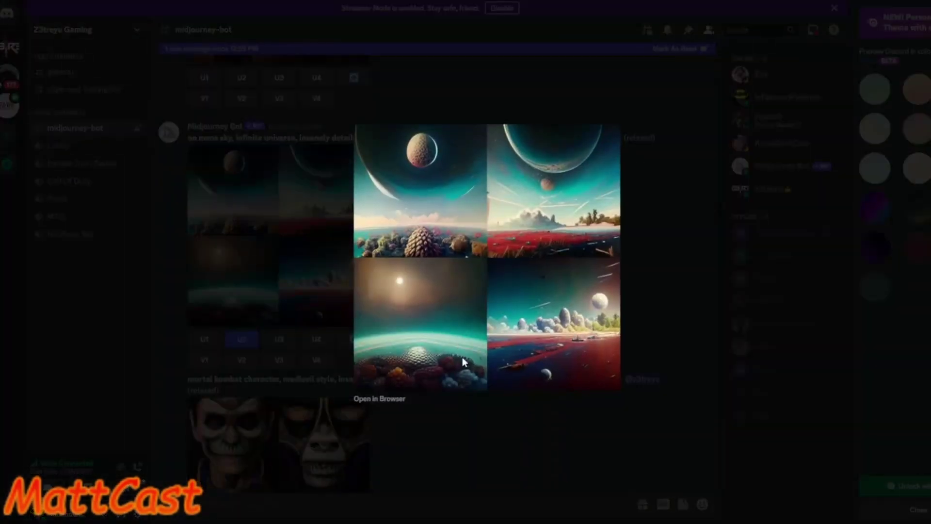
left_click(527, 432)
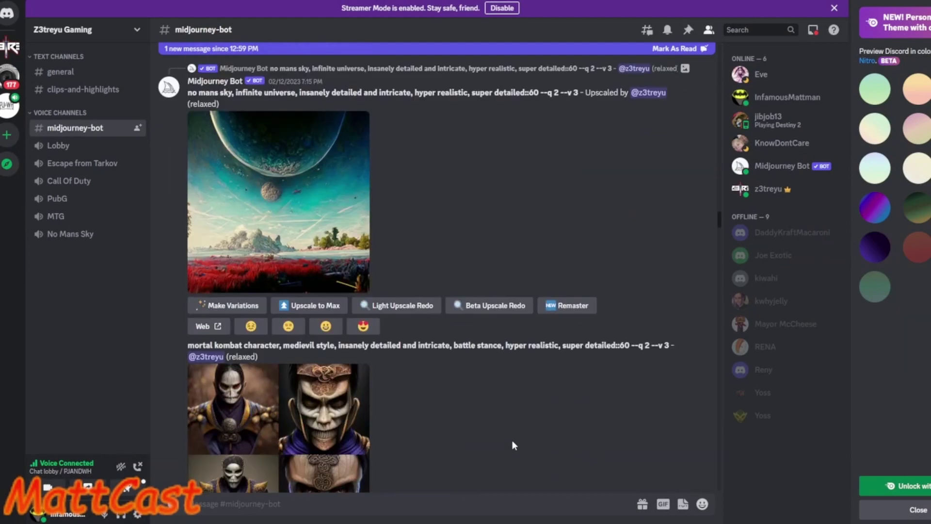
Scroll to the bottom of the channel to reach the newest Perjangers logo grid.
scroll(508, 437, "down", 5)
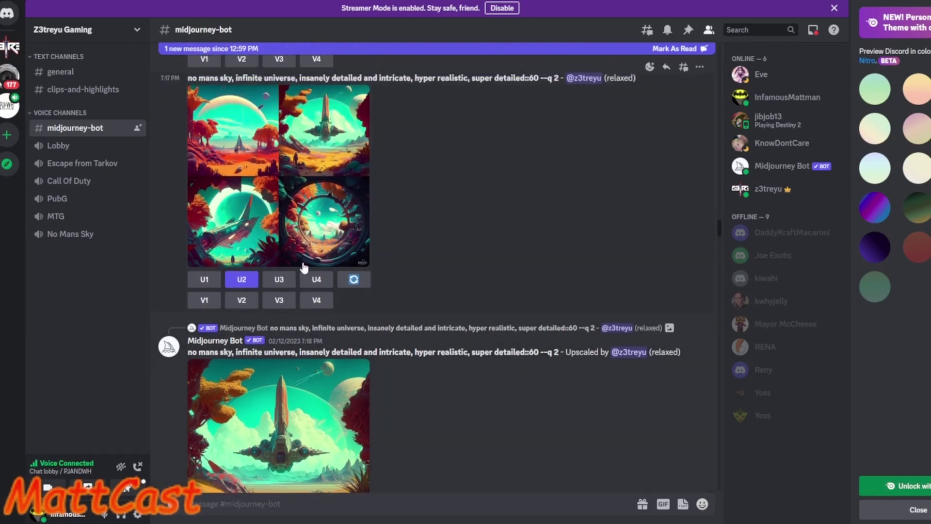
scroll(424, 397, "down", 2)
scroll(423, 398, "down", 3)
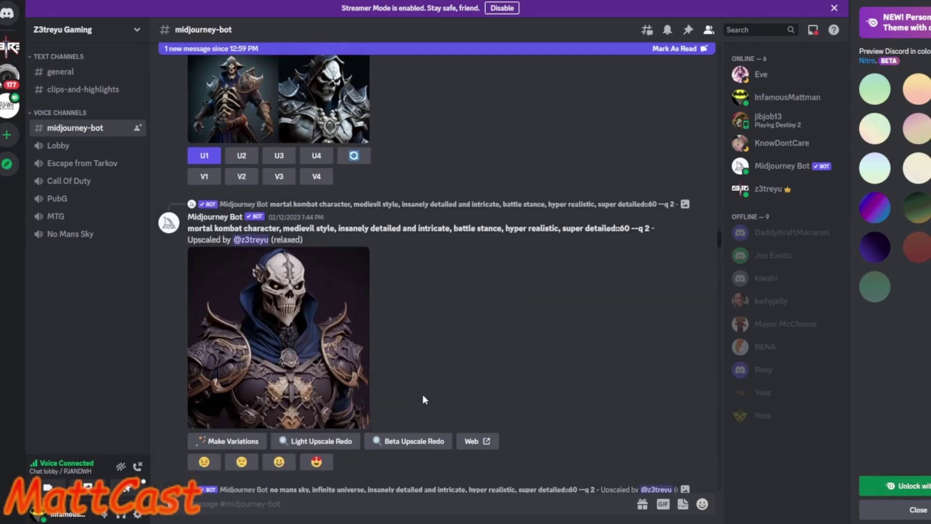
scroll(423, 395, "down", 12)
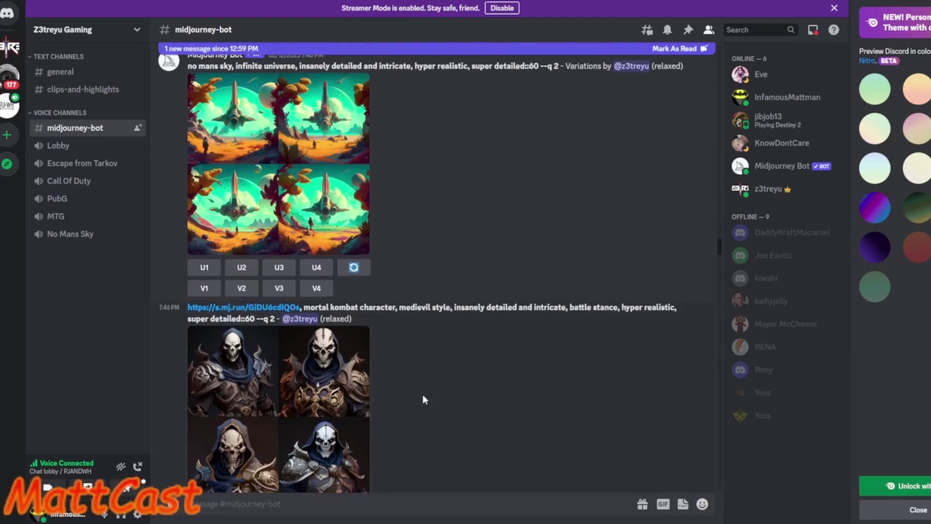
scroll(423, 394, "down", 10)
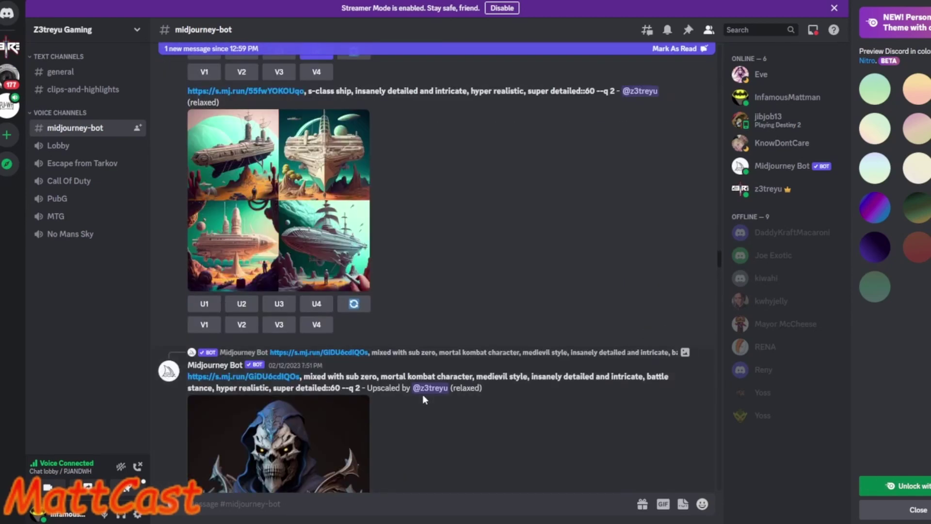
scroll(423, 394, "down", 5)
scroll(423, 399, "down", 6)
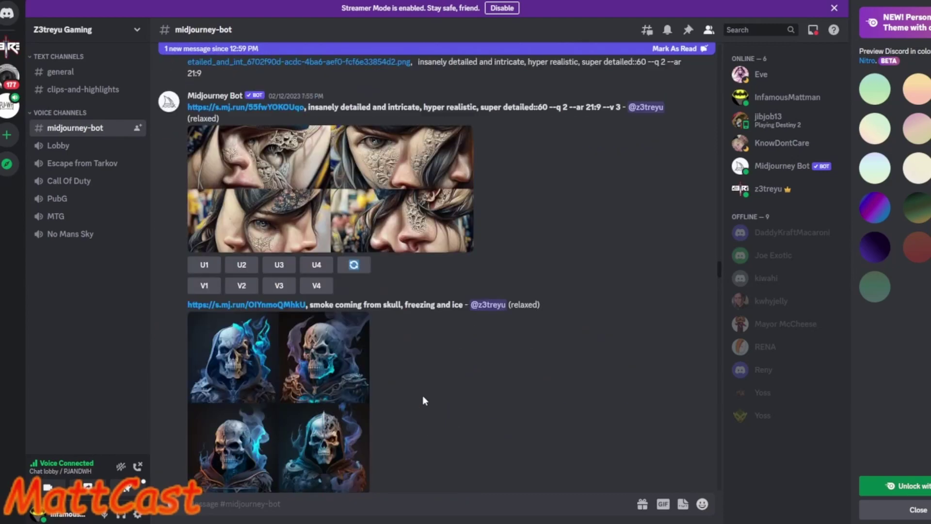
scroll(423, 400, "down", 20)
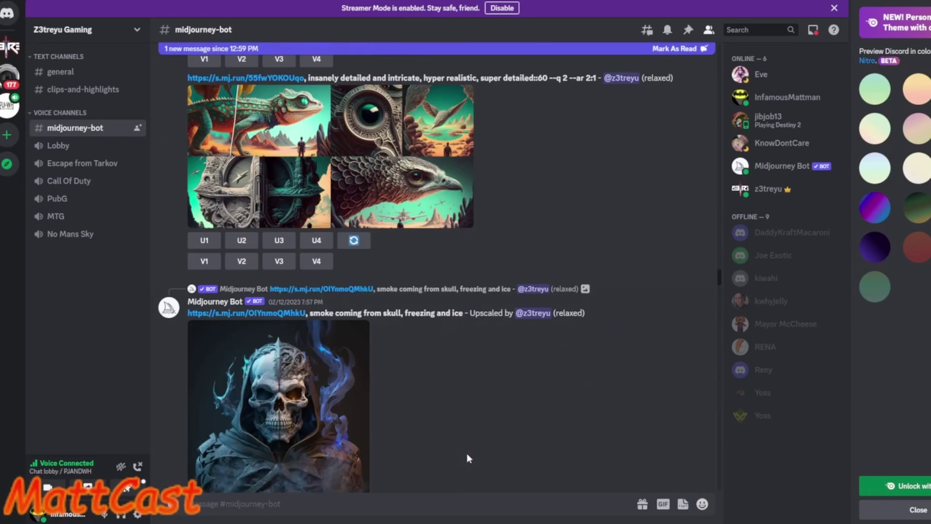
scroll(547, 418, "down", 6)
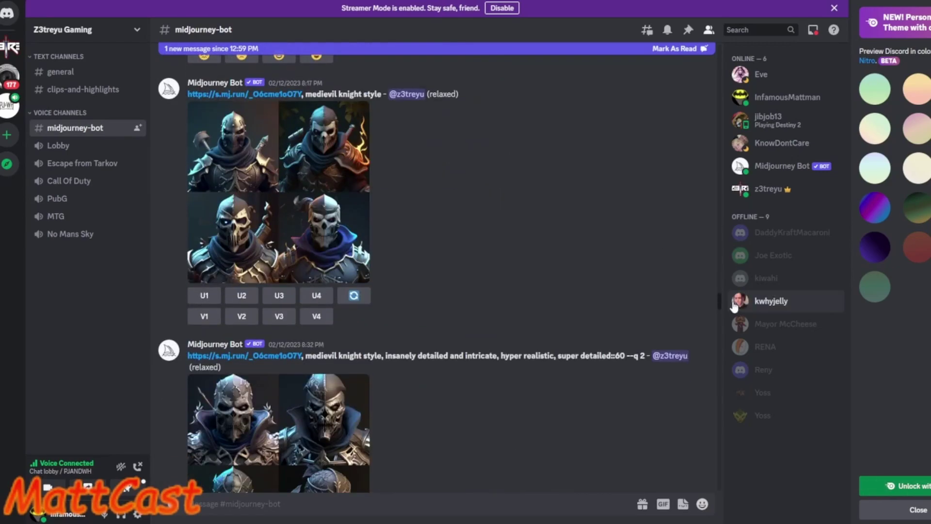
left_click_drag(721, 301, 732, 504)
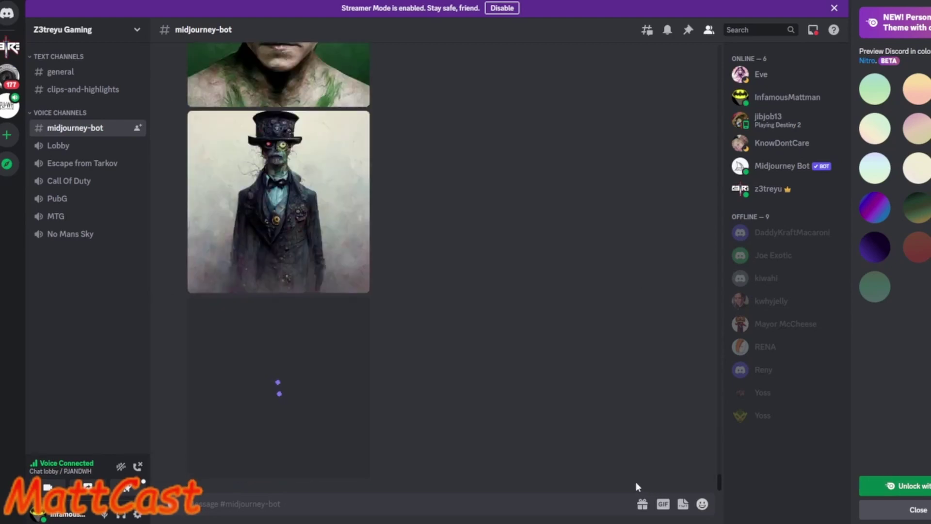
Open the grayscale chessboard image with monstrous sculpted pieces at full size.
left_click(265, 433)
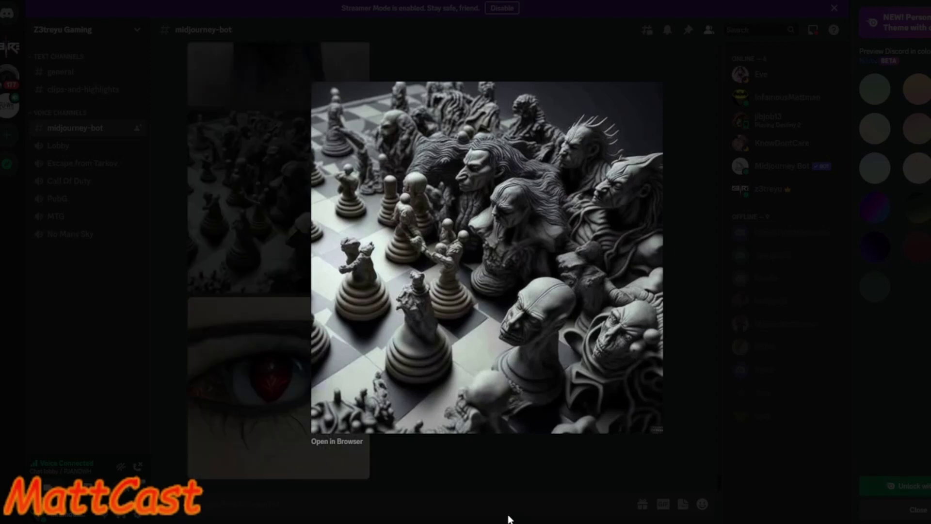
Close the chess image, then view the red eye and neon cyberpunk balcony images enlarged.
left_click(293, 470)
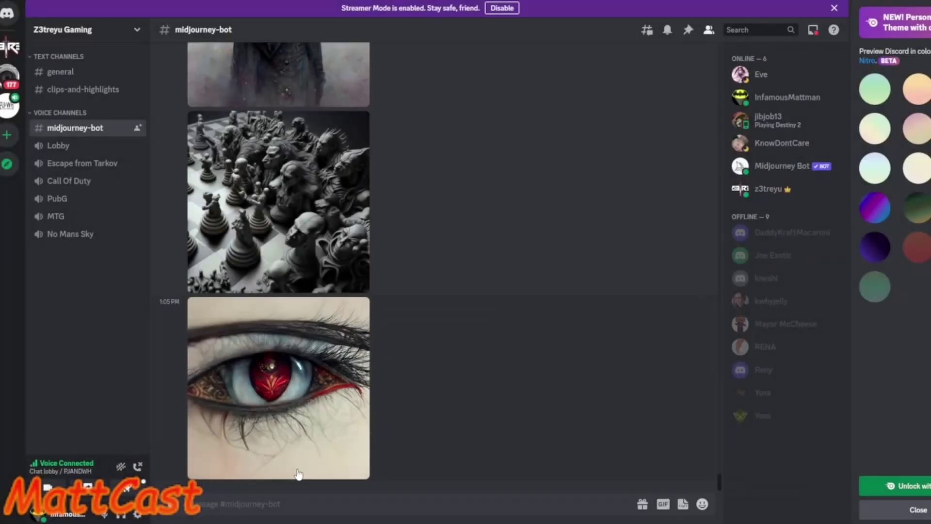
left_click(301, 428)
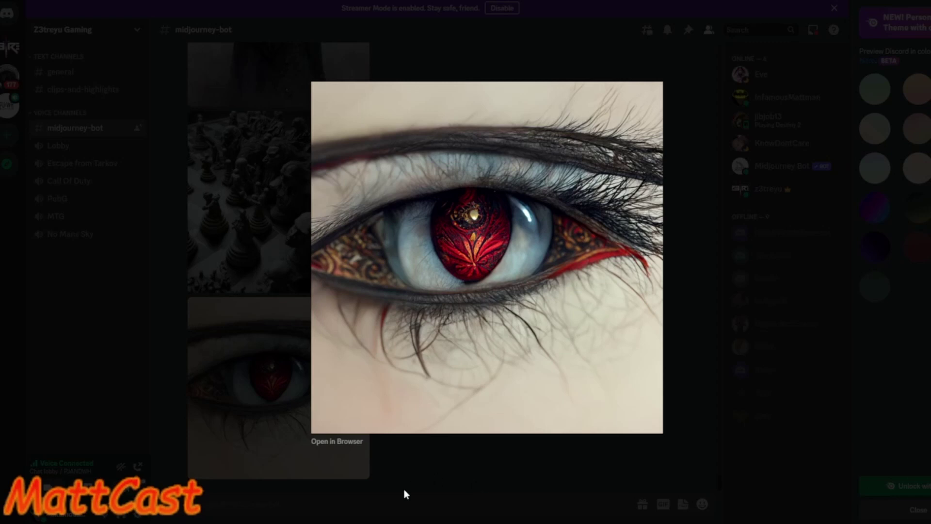
left_click(420, 476)
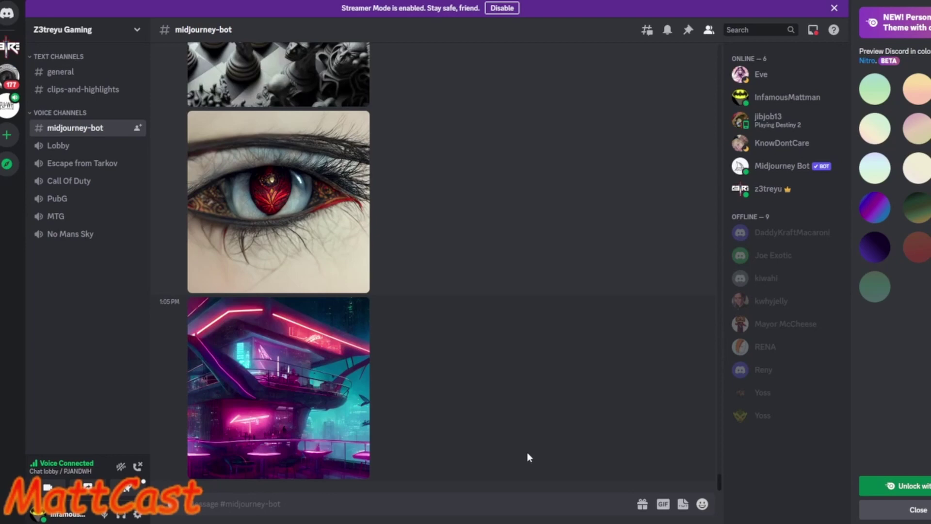
left_click(325, 427)
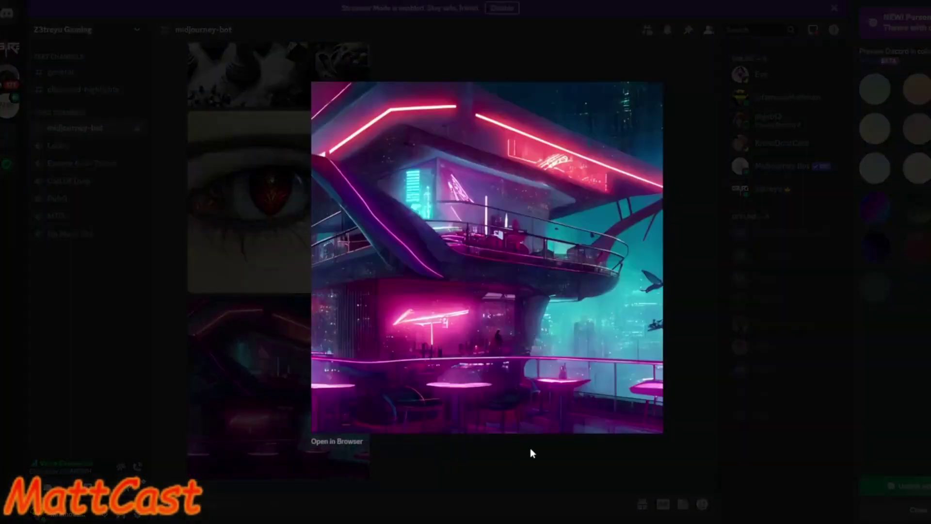
left_click(556, 469)
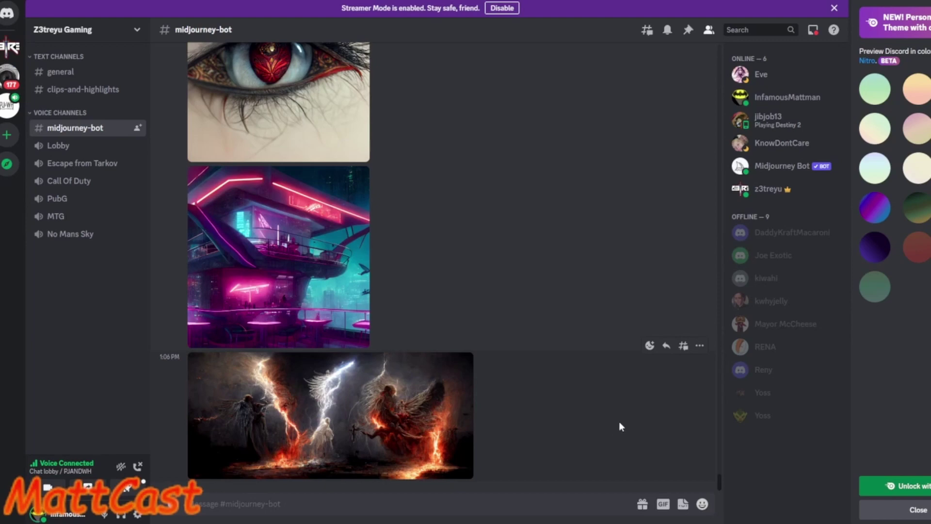
View the fire-and-lightning angel, glass sphere, and burning-city crystal-ball images enlarged.
left_click(427, 425)
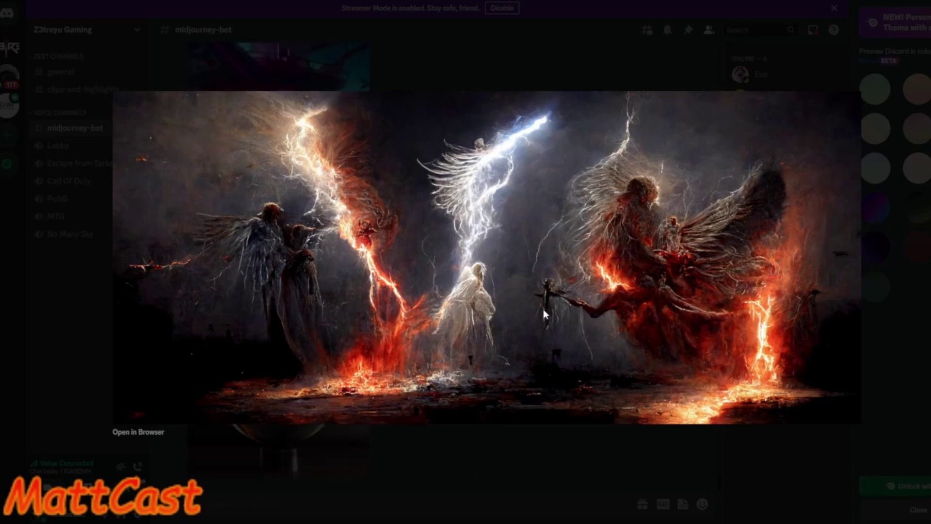
left_click(615, 485)
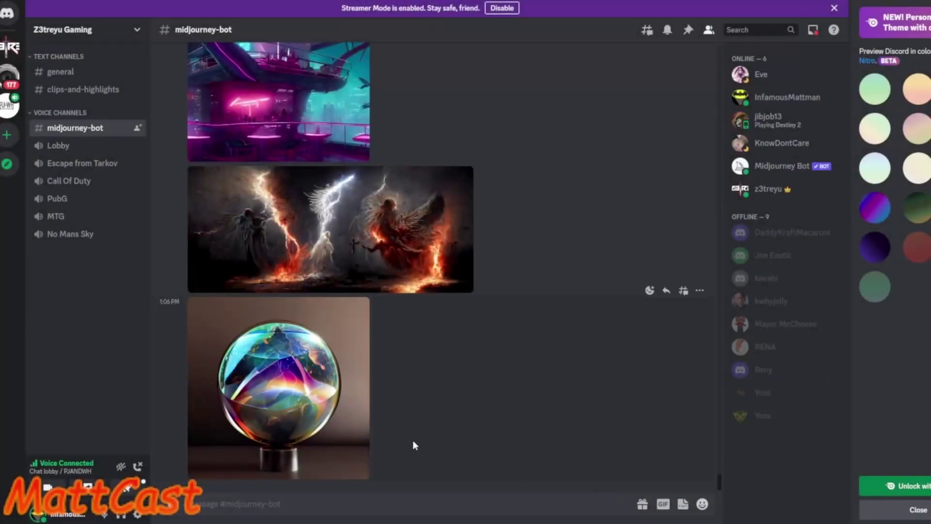
left_click(307, 424)
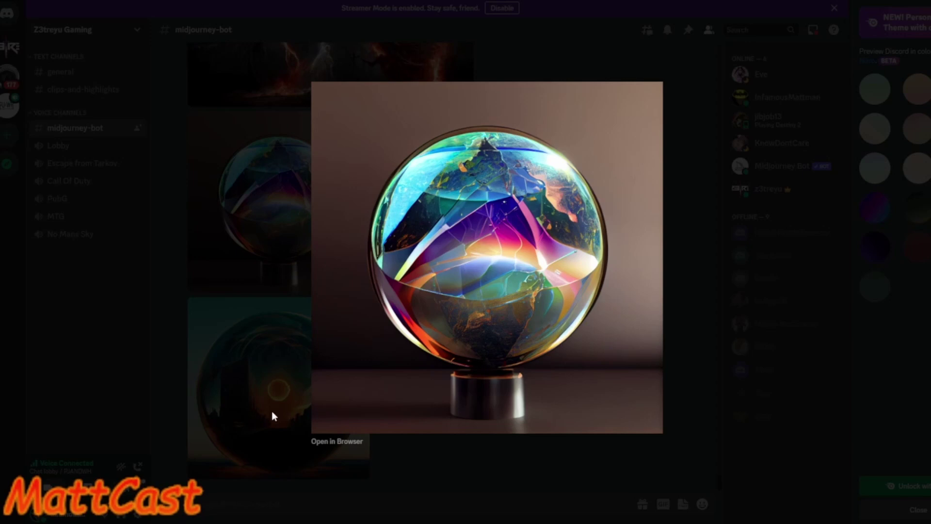
left_click(271, 412)
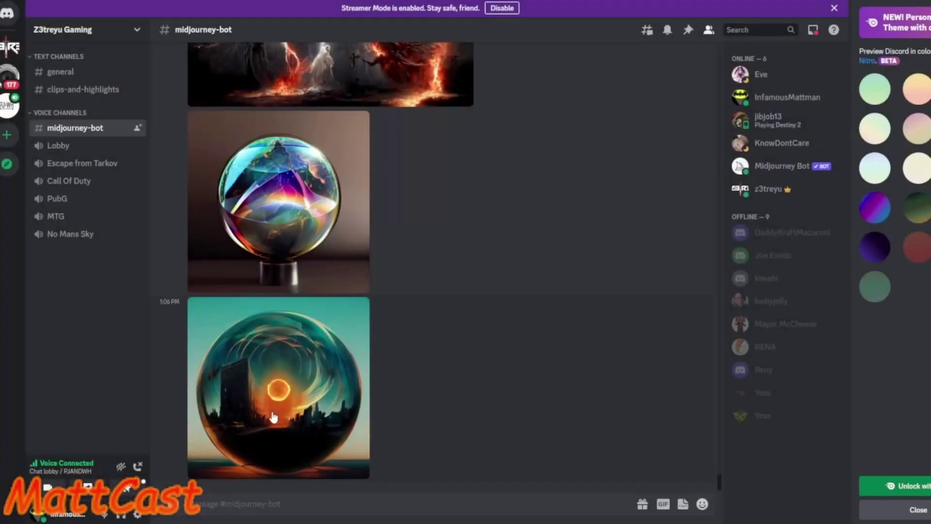
left_click(274, 417)
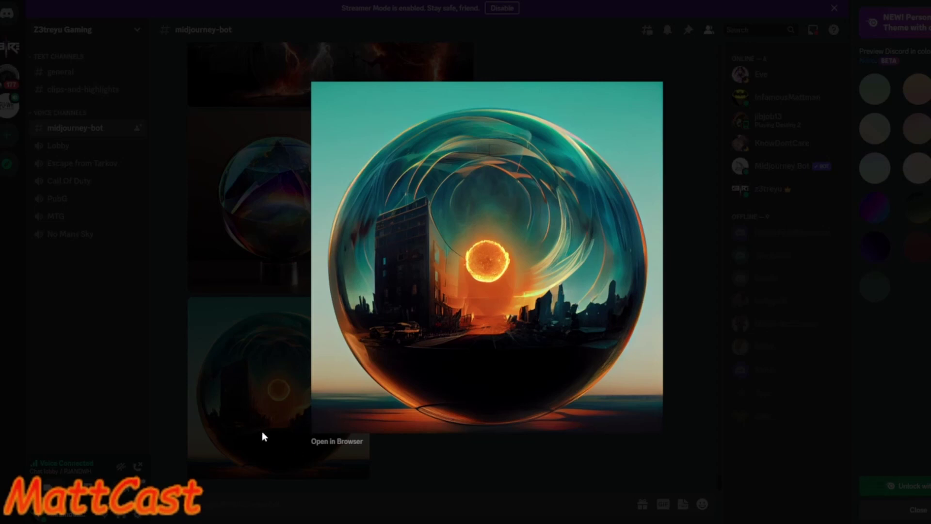
left_click(220, 354)
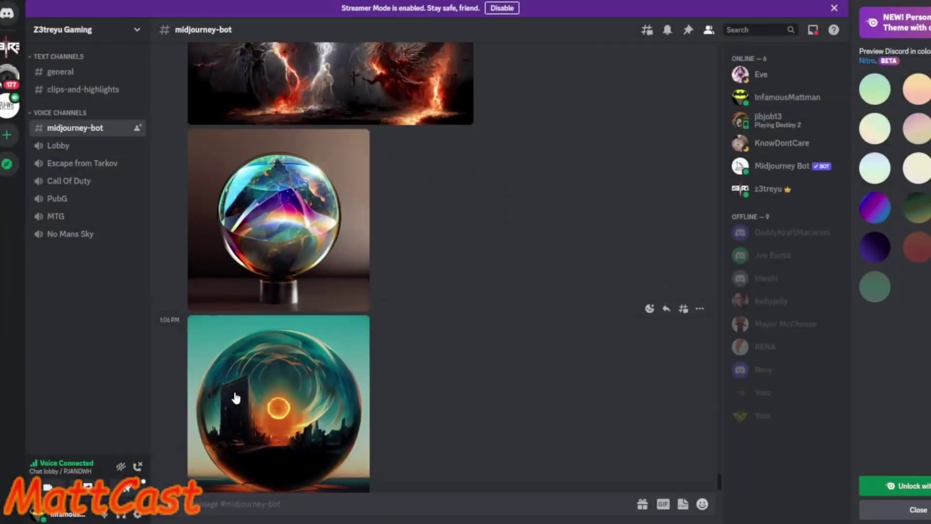
scroll(235, 395, "up", 10)
Enlarge the earlier neon-sign logo grid, then scroll down to the newest messages.
scroll(231, 395, "up", 10)
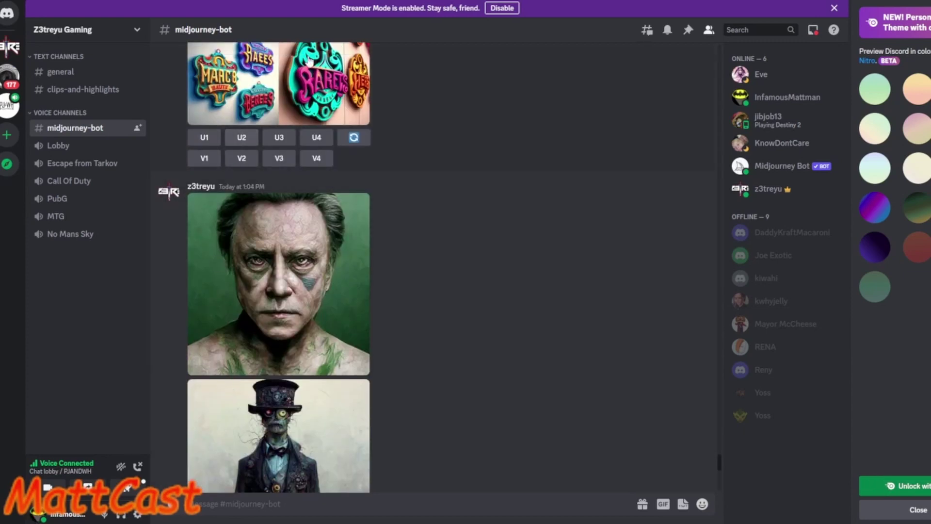
left_click(290, 104)
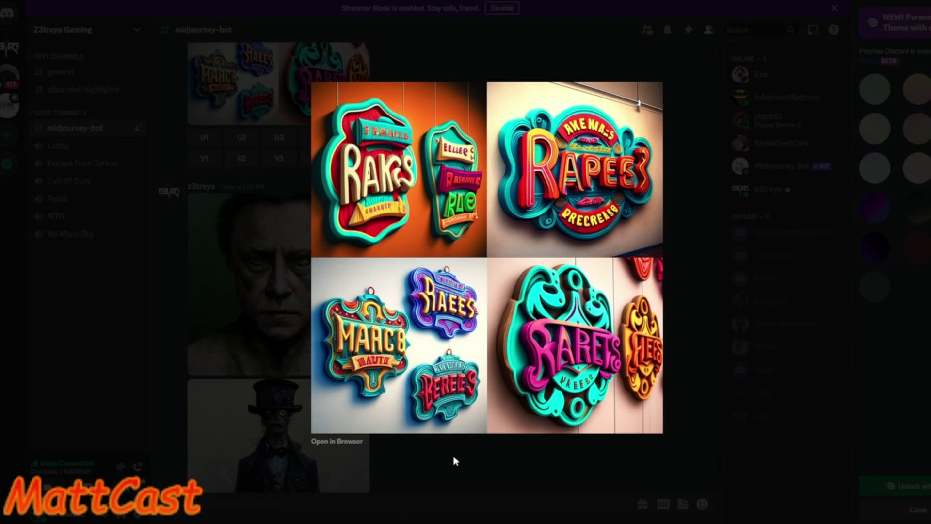
left_click(479, 467)
scroll(476, 465, "down", 3)
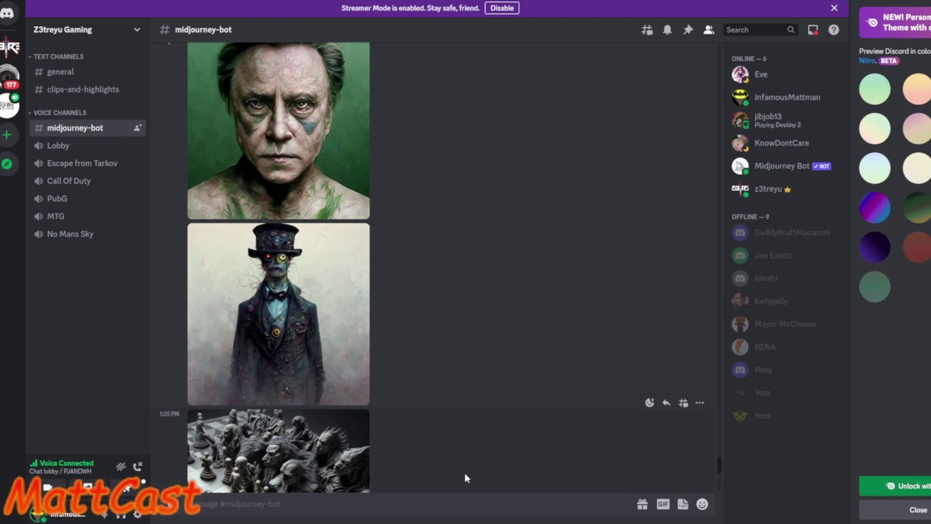
scroll(465, 473, "down", 10)
scroll(462, 476, "down", 7)
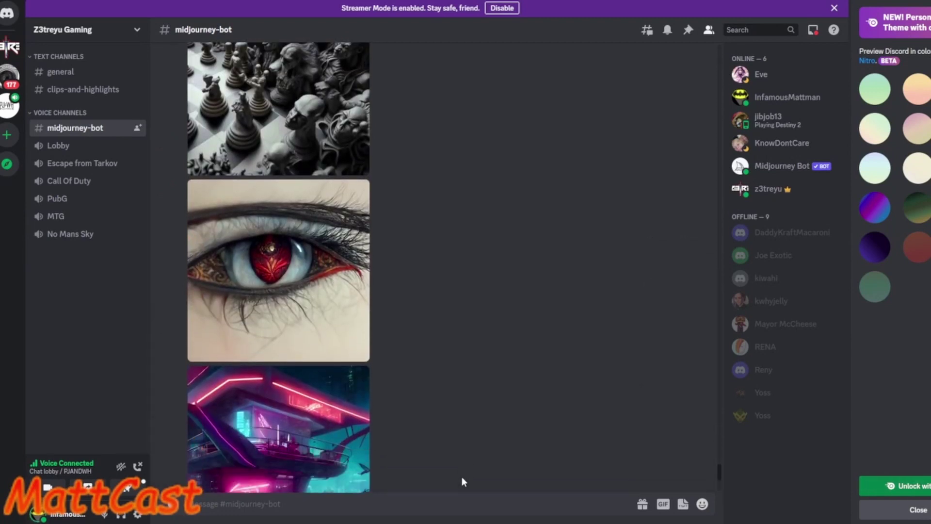
scroll(461, 479, "down", 6)
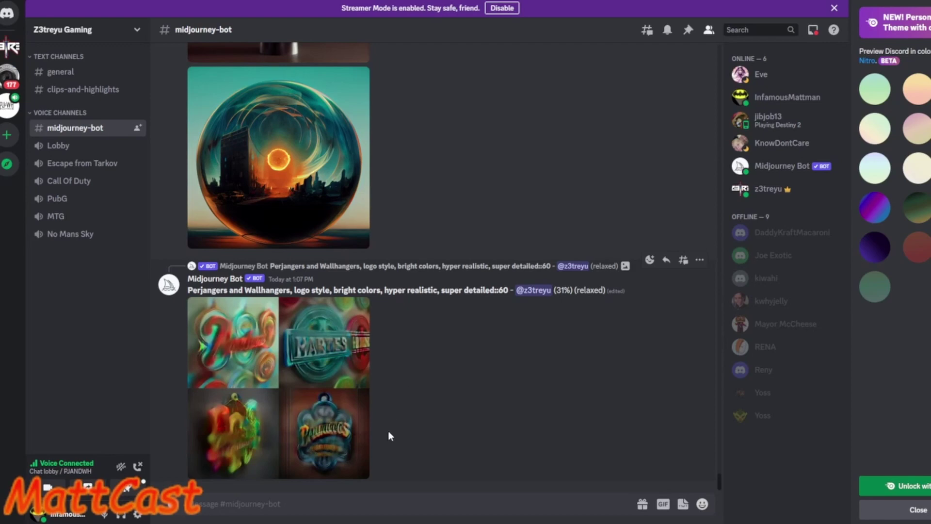
View the rendering Perjangers grid, the flat-style logo grid, and the finished Perjangers grid enlarged.
left_click(319, 433)
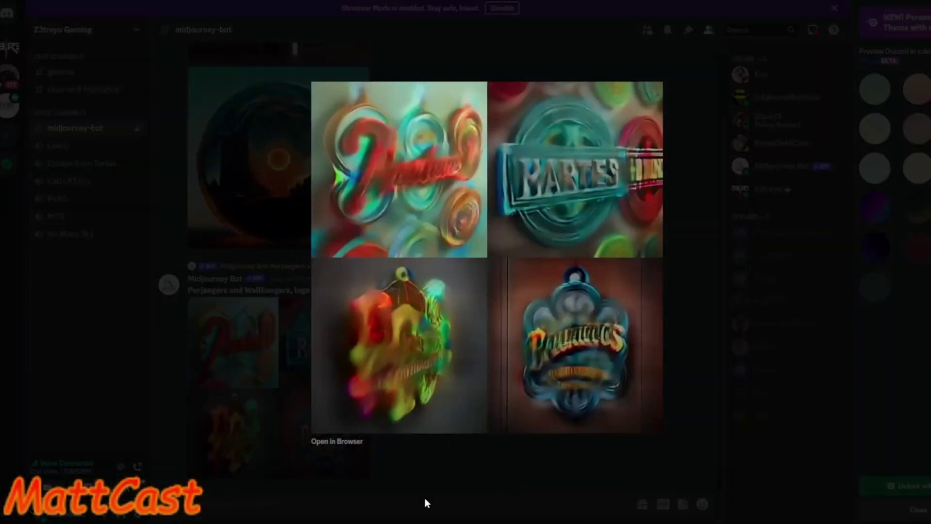
left_click(432, 466)
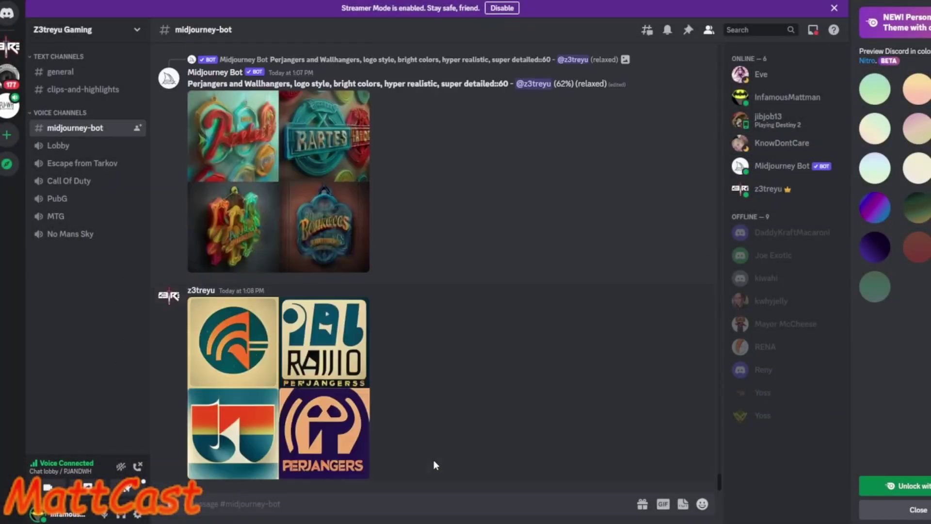
left_click(339, 457)
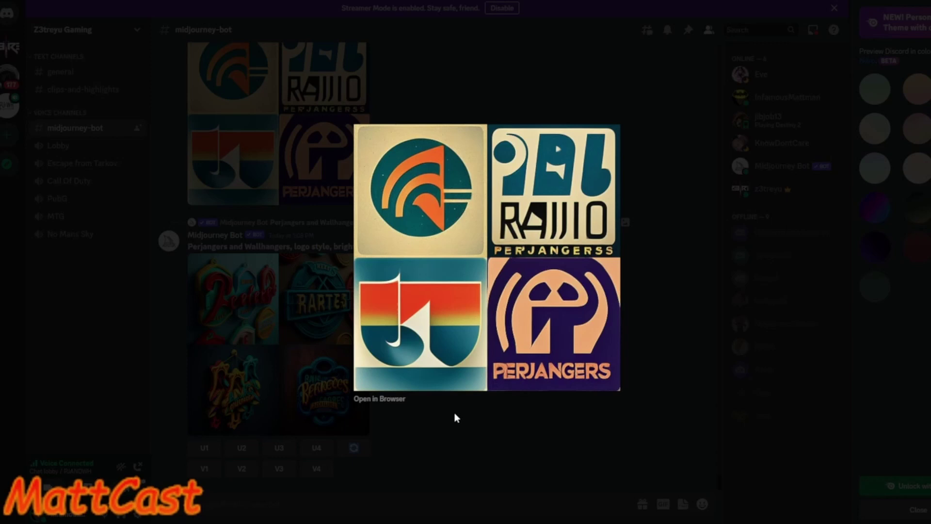
left_click(401, 415)
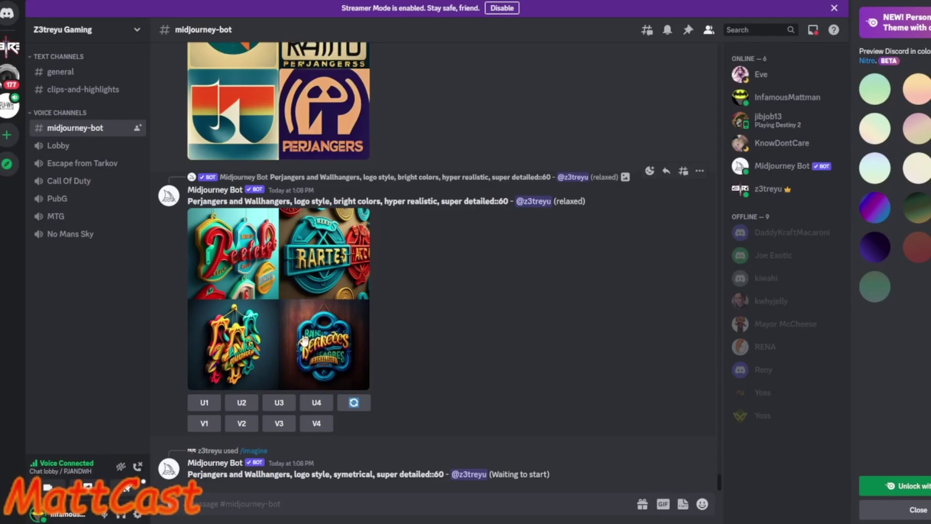
left_click(307, 357)
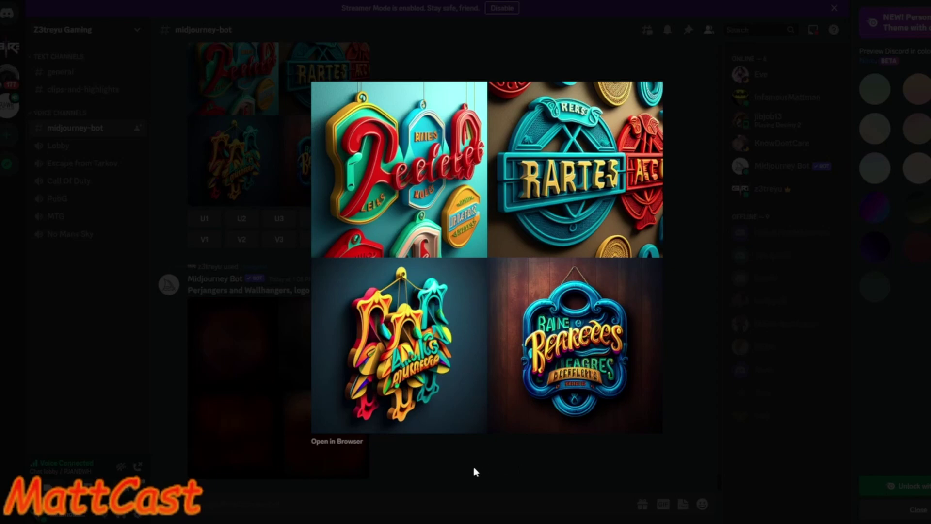
left_click(448, 460)
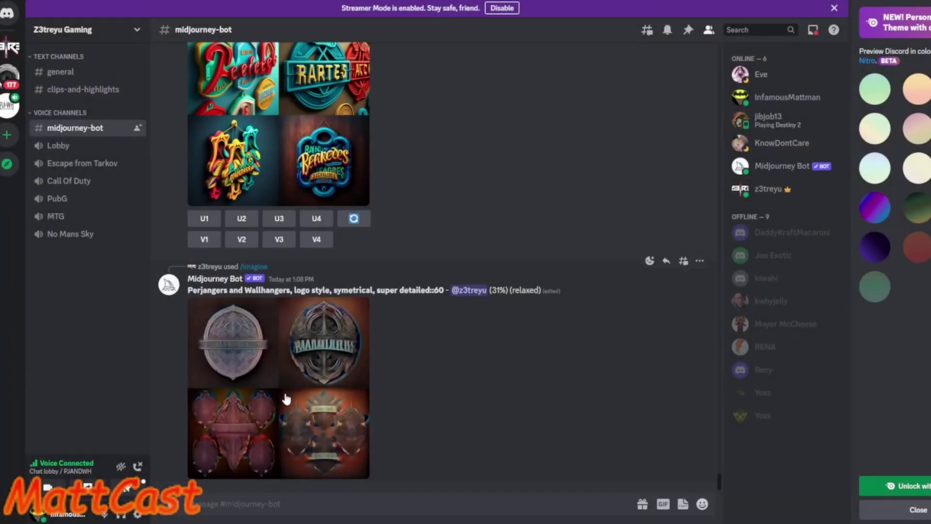
Enlarge the in-progress symmetrical logo grid, then open the latest 'logo style:60, symetrical' grid.
left_click(286, 397)
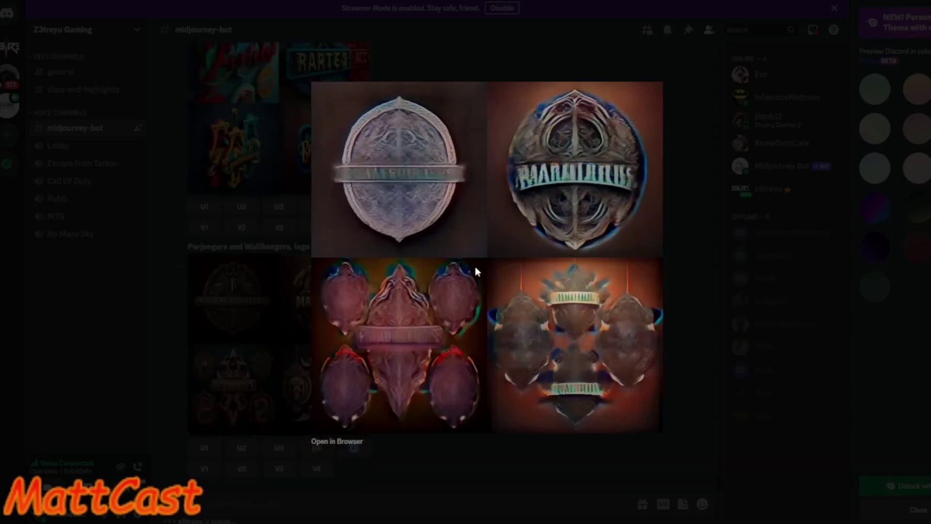
left_click(240, 375)
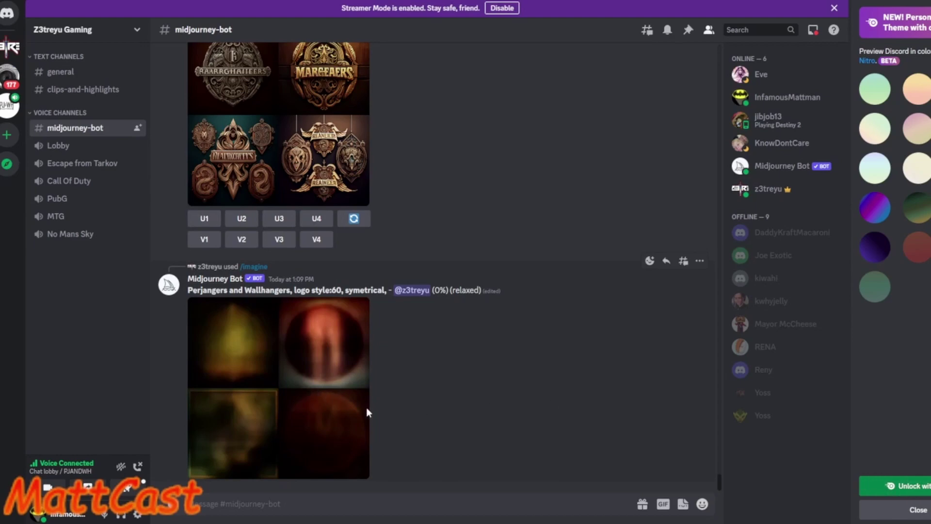
left_click(325, 413)
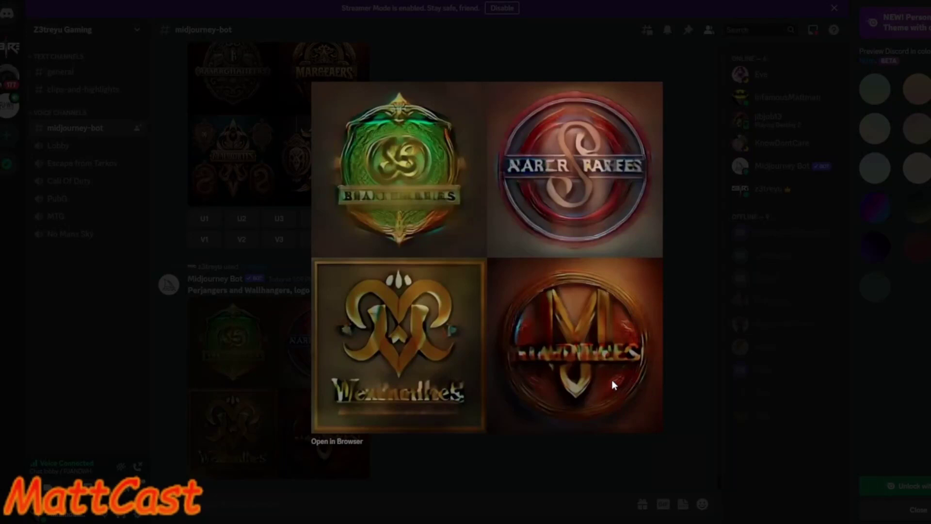
Reopen the finished, sharper logo grid enlarged, then enlarge the flaming warrior image.
left_click(265, 451)
left_click(267, 451)
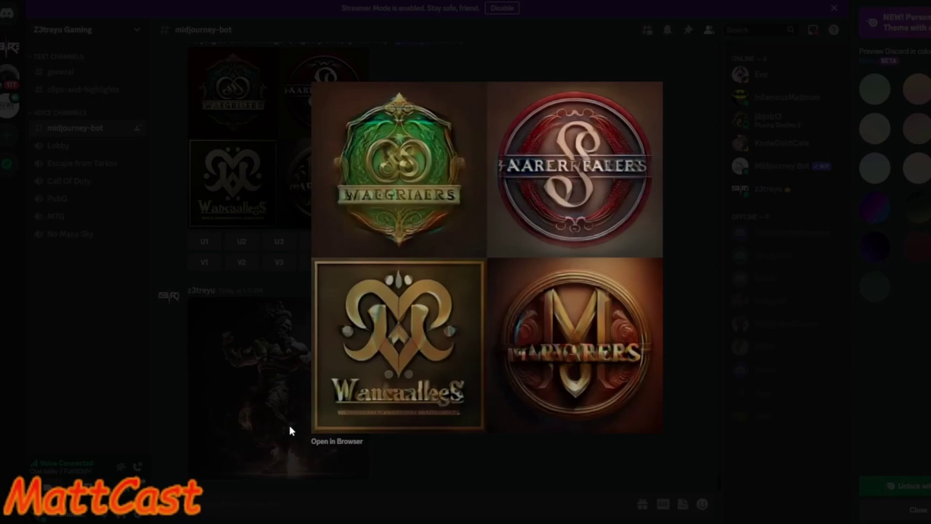
left_click(290, 430)
left_click(291, 430)
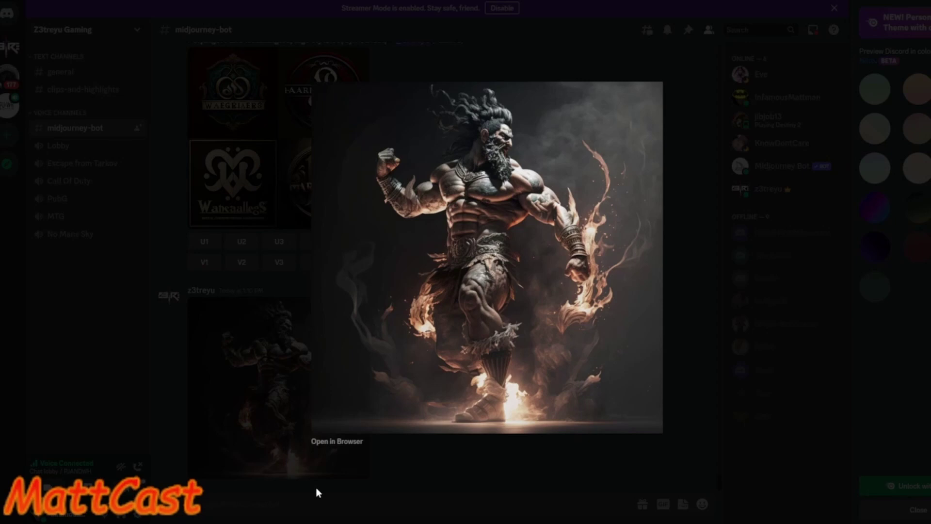
Close and reopen the flaming bearded warrior image enlarged.
left_click(333, 464)
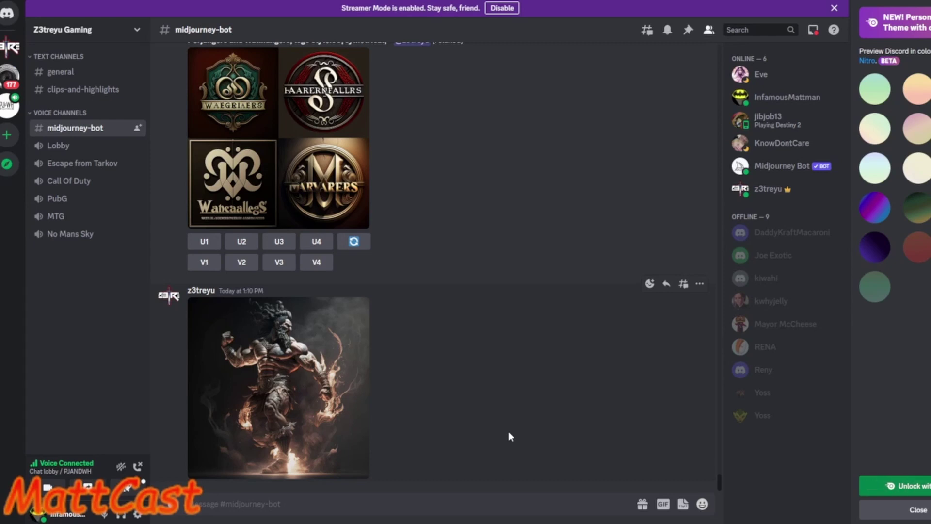
scroll(505, 434, "up", 3)
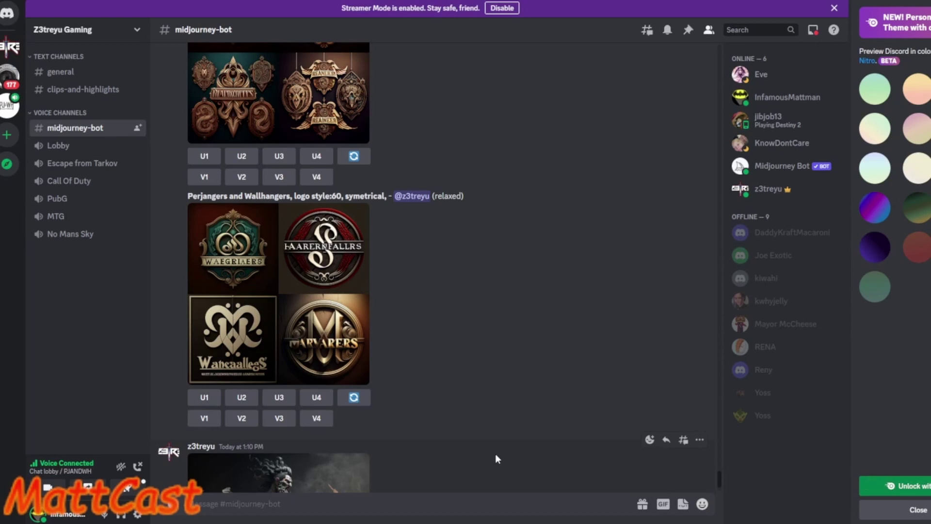
scroll(407, 465, "down", 3)
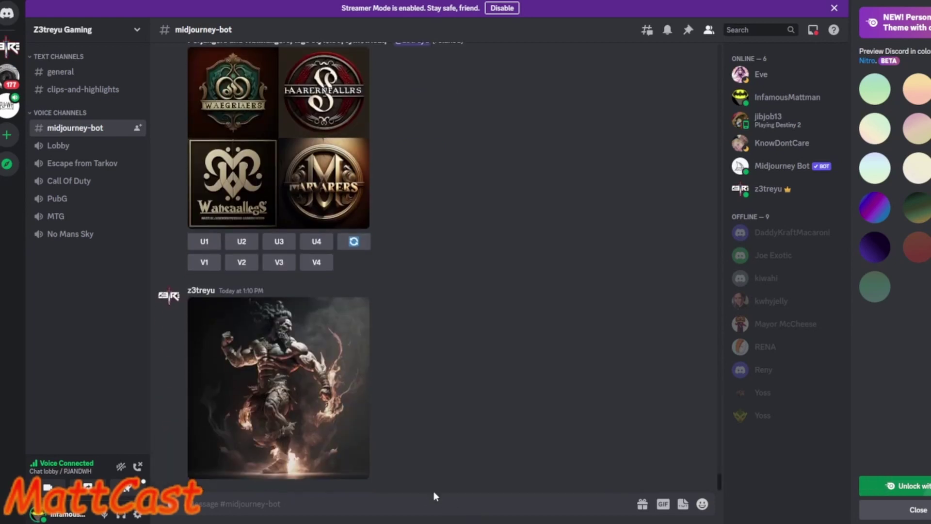
left_click(368, 441)
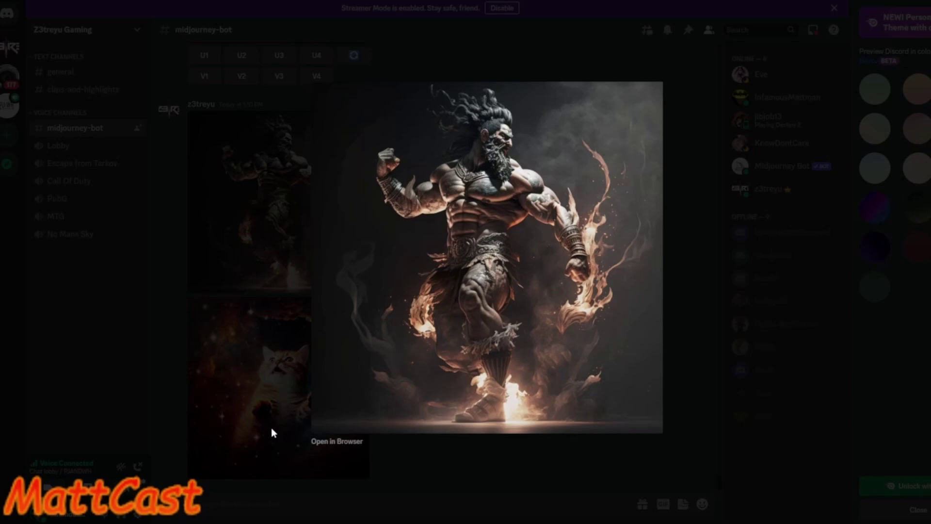
left_click(272, 427)
View the space nebula cat image enlarged, then open the new underwater ruins grid.
left_click(300, 444)
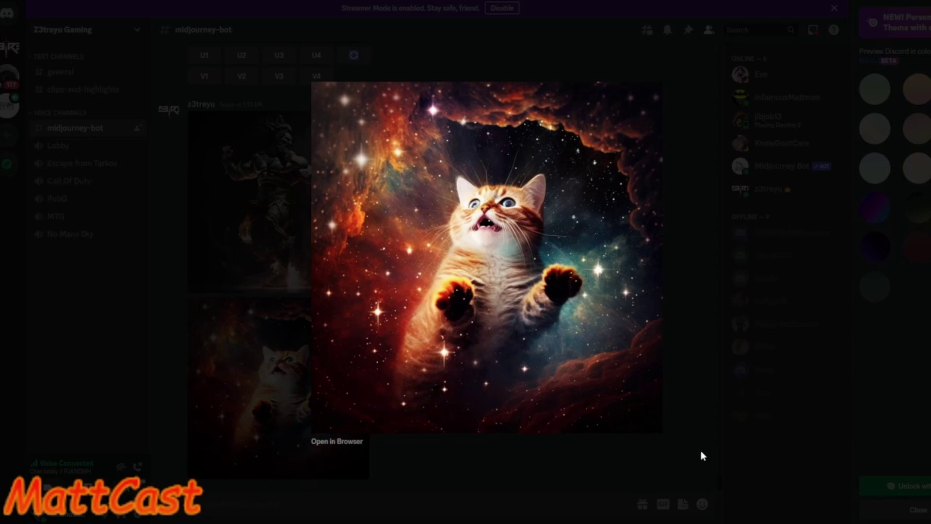
left_click(441, 468)
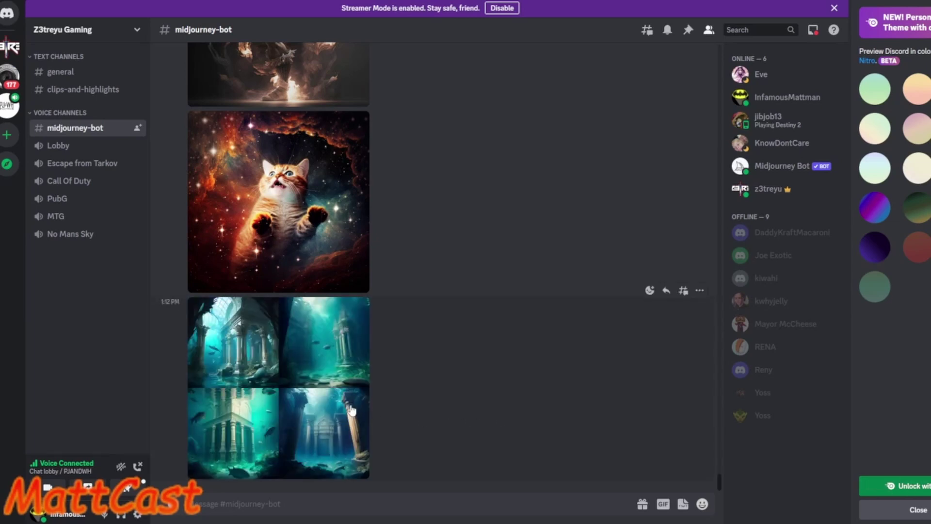
left_click(352, 409)
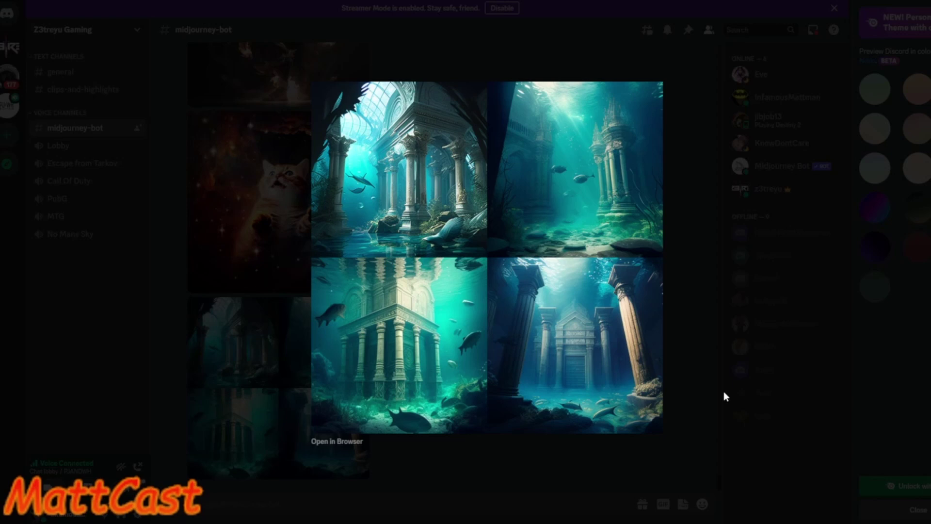
Close the enlarged underwater ruins grid, view it enlarged once more, then close it again.
left_click(681, 439)
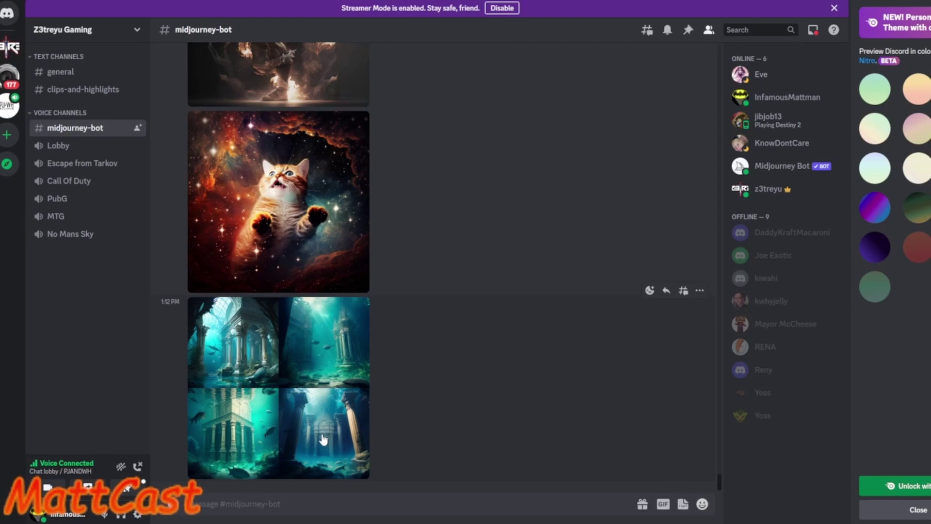
left_click(323, 439)
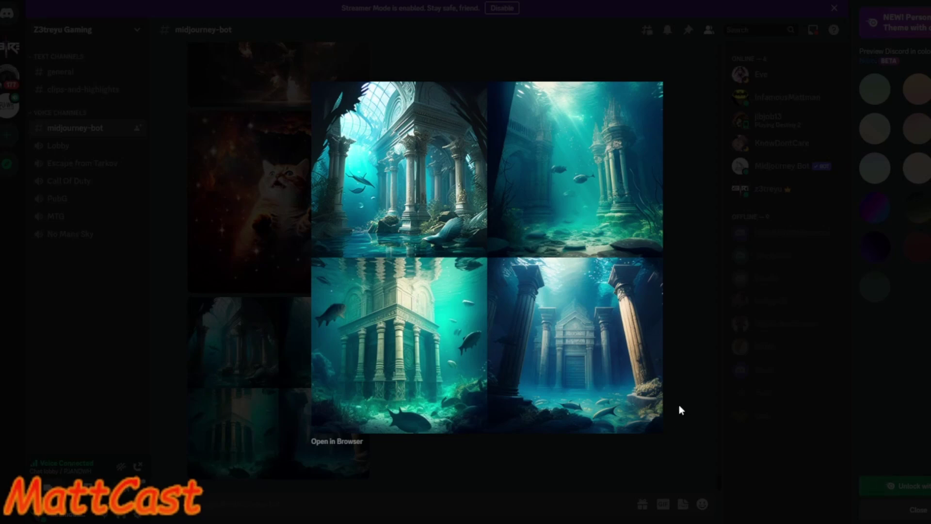
left_click(680, 407)
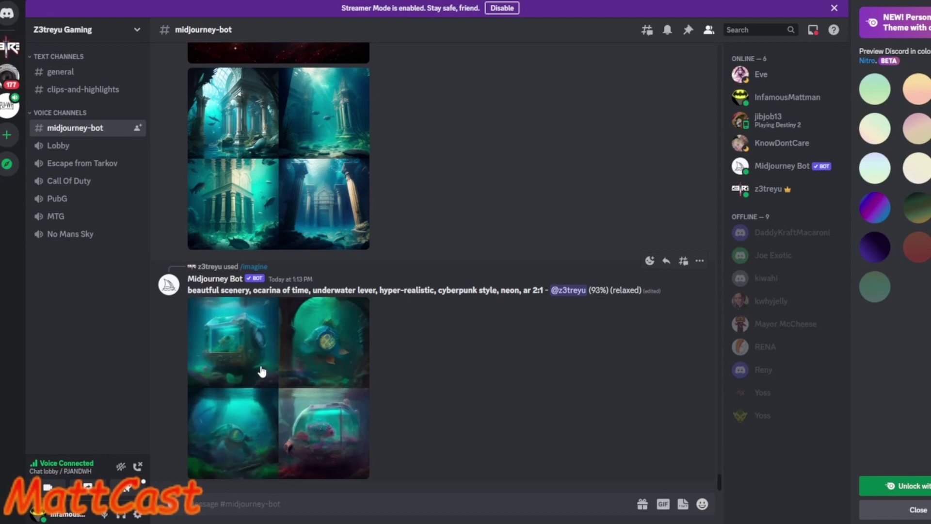
View the fish-tank and turtle grid enlarged, reopening it once sharp, then close the viewer.
left_click(262, 371)
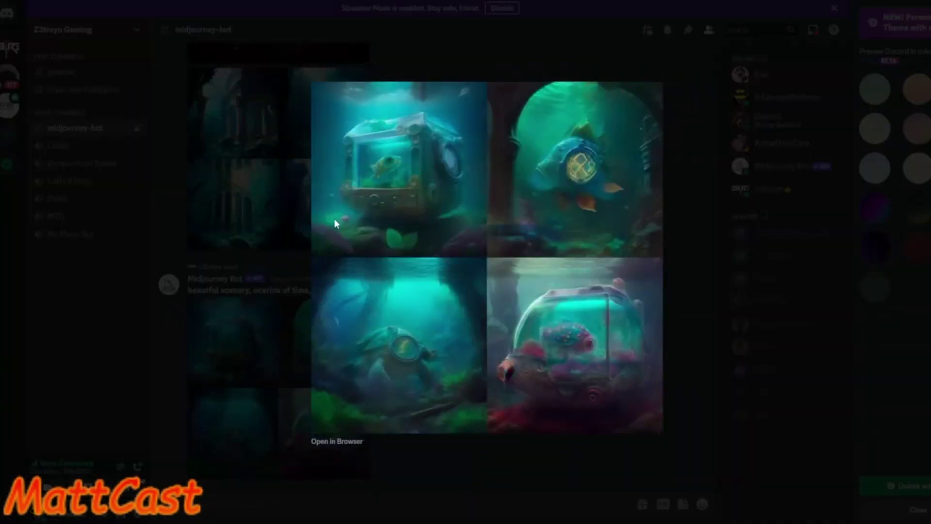
left_click(235, 339)
left_click(237, 339)
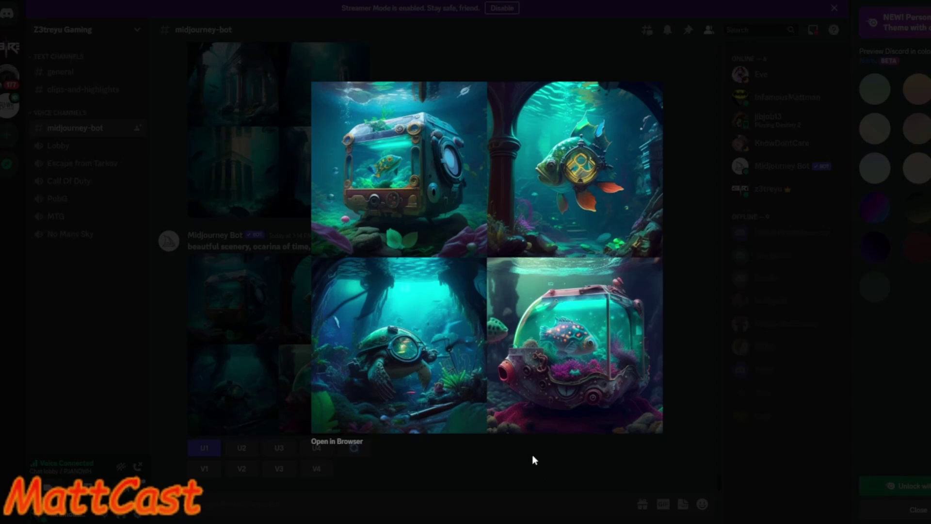
left_click(651, 467)
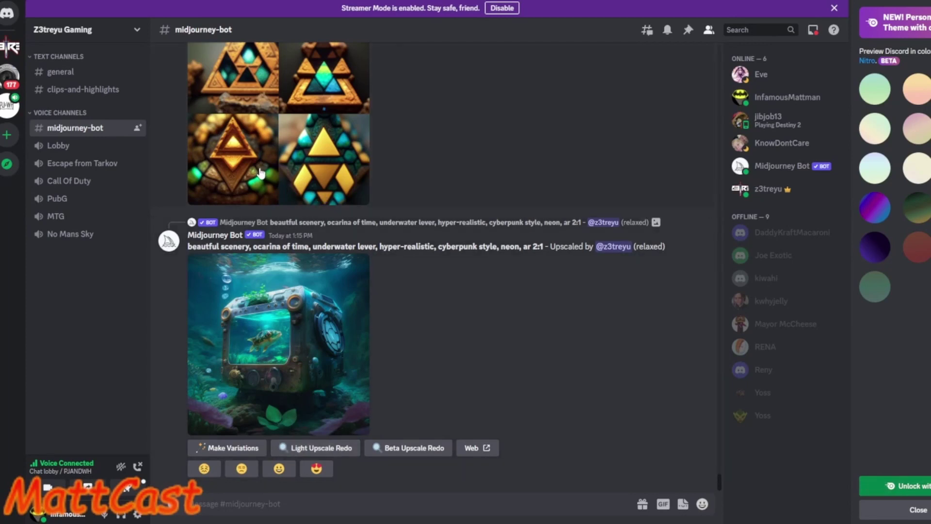
Scroll through the chat and open the newly posted crystal-maze picture enlarged.
scroll(261, 172, "up", 1)
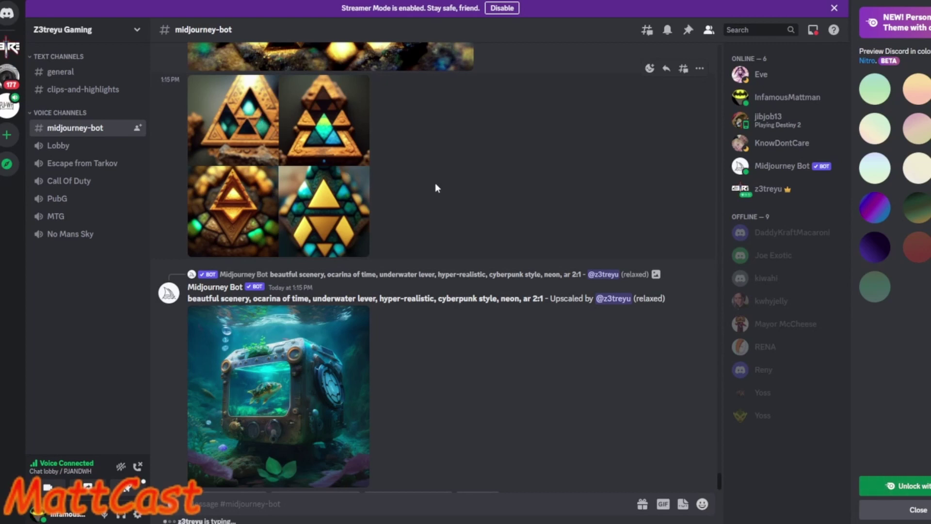
scroll(425, 238, "down", 4)
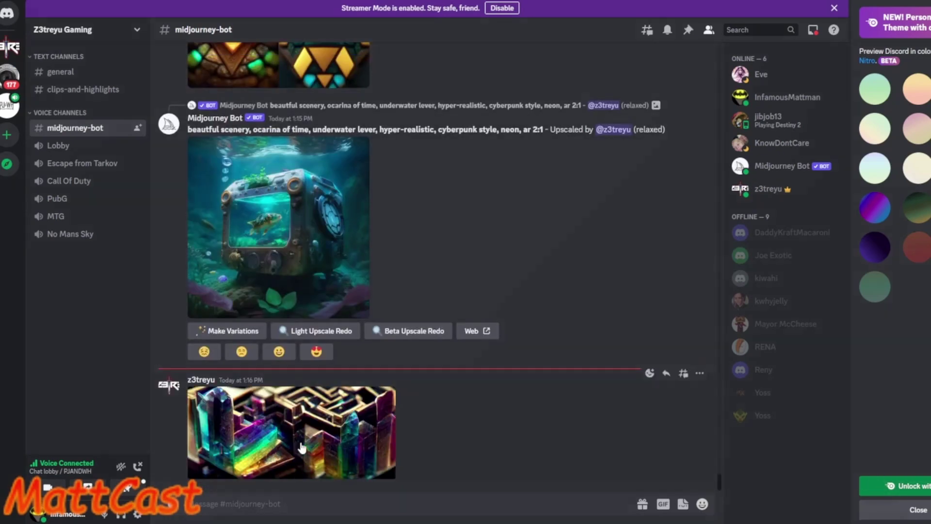
left_click(301, 449)
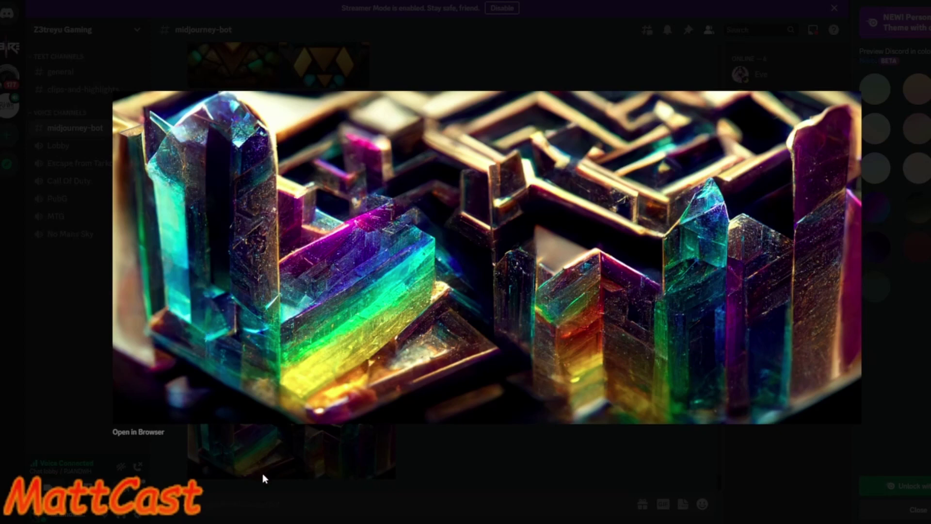
Close the crystal-maze picture and enlarge the fish-tank variations grid.
left_click(615, 459)
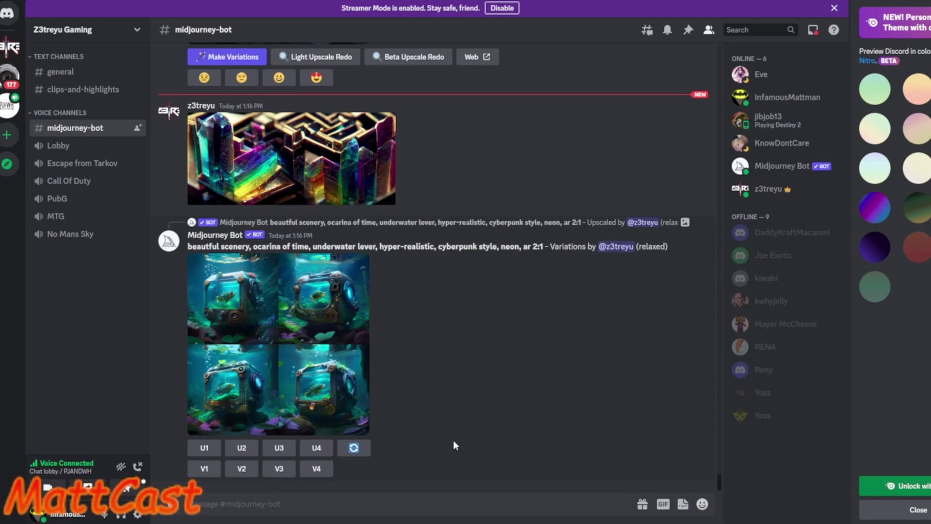
left_click(341, 289)
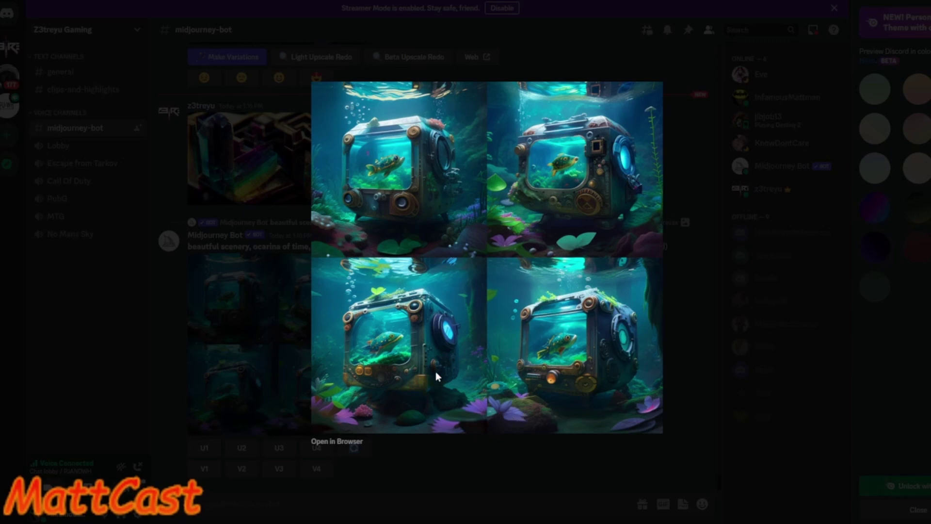
Close the enlarged fish-tank variations grid.
left_click(682, 385)
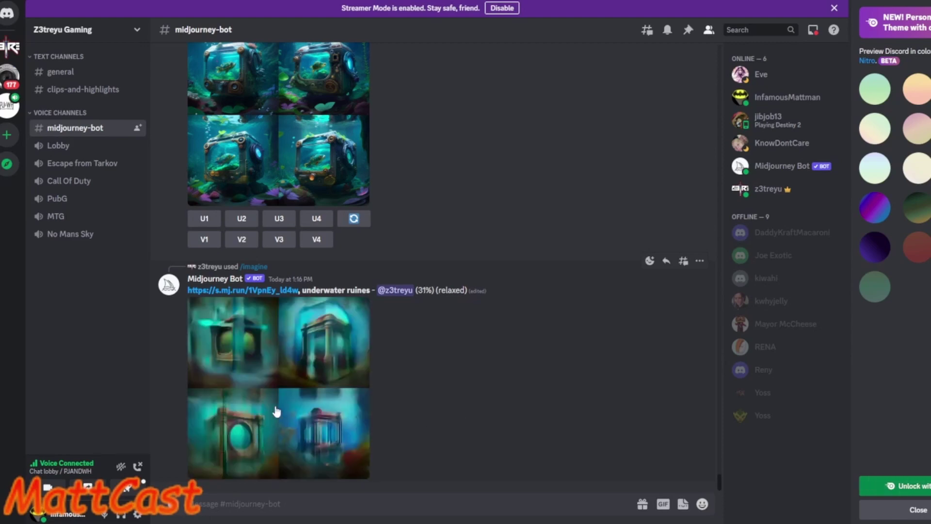
Enlarge the new underwater ruines grid, reopen it once sharper, then close the preview.
left_click(275, 410)
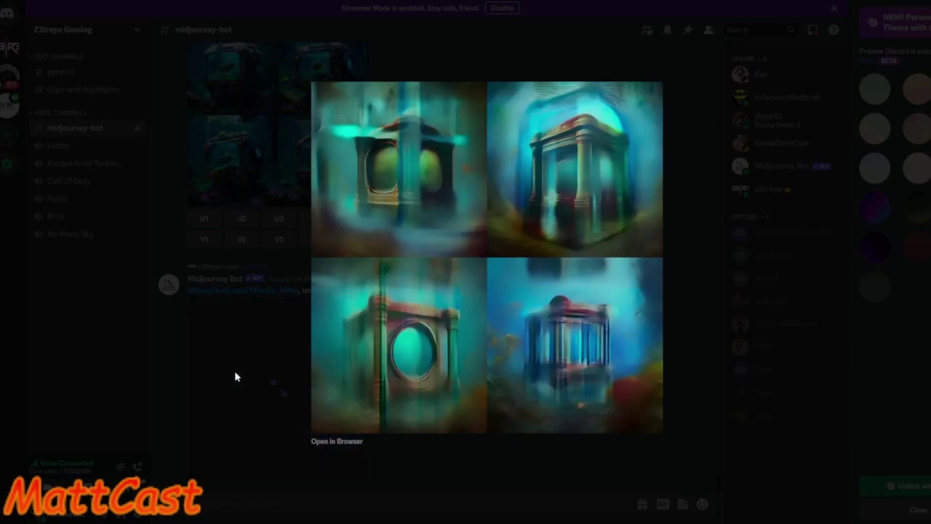
left_click(218, 375)
left_click(218, 375)
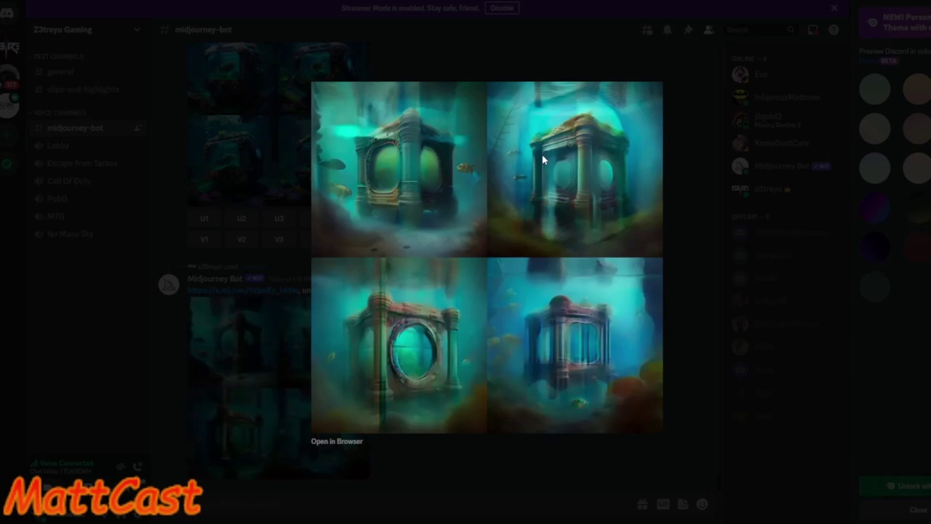
left_click(240, 392)
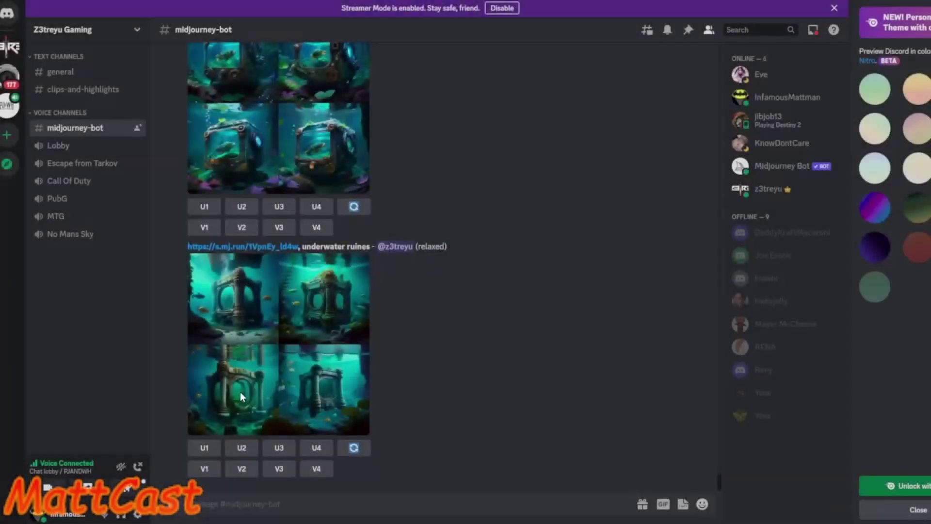
View the four underwater ruines images full size, then close the preview.
left_click(313, 356)
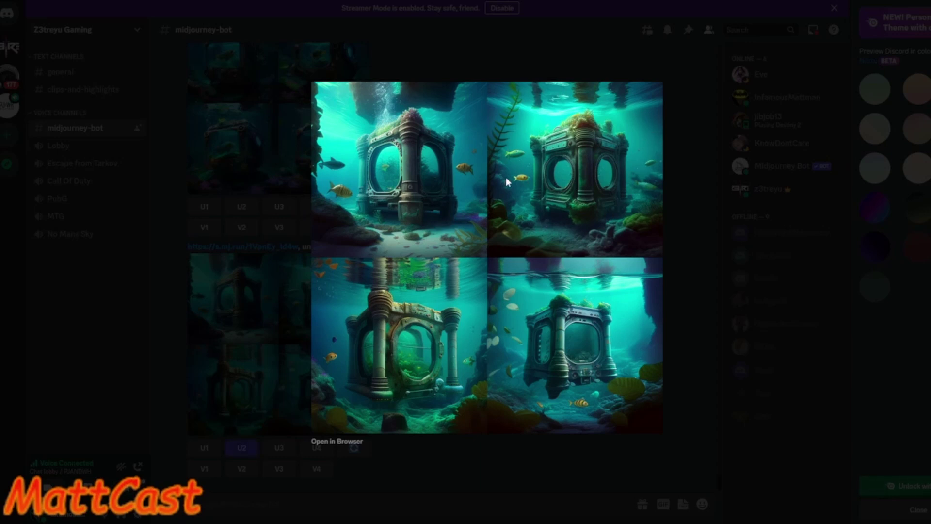
left_click(700, 271)
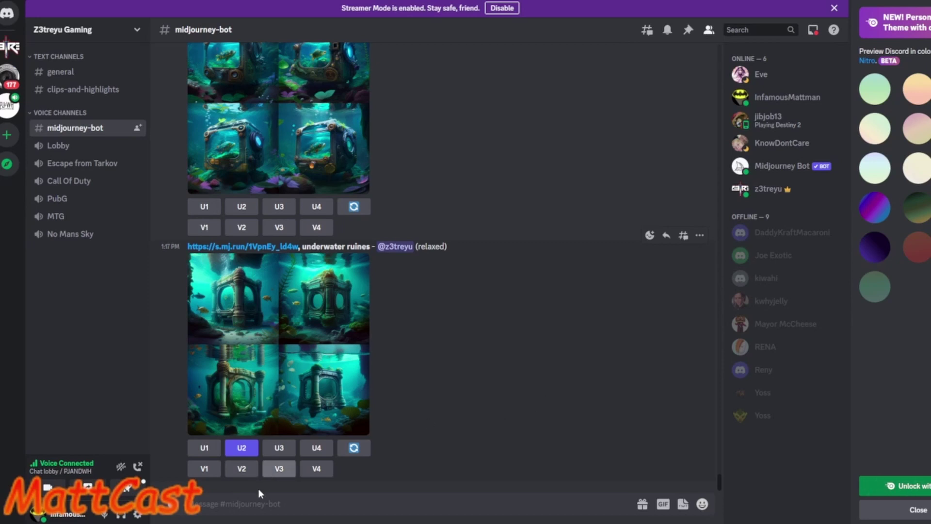
Send /imagine 'mattman, video game style, wearing a fedora, fight scene, in a ruined city'.
type("/im")
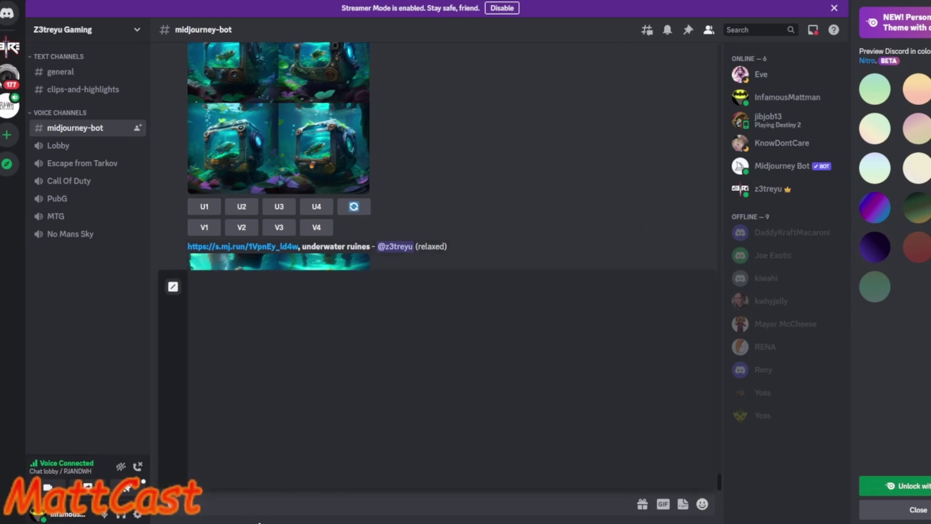
type("aine")
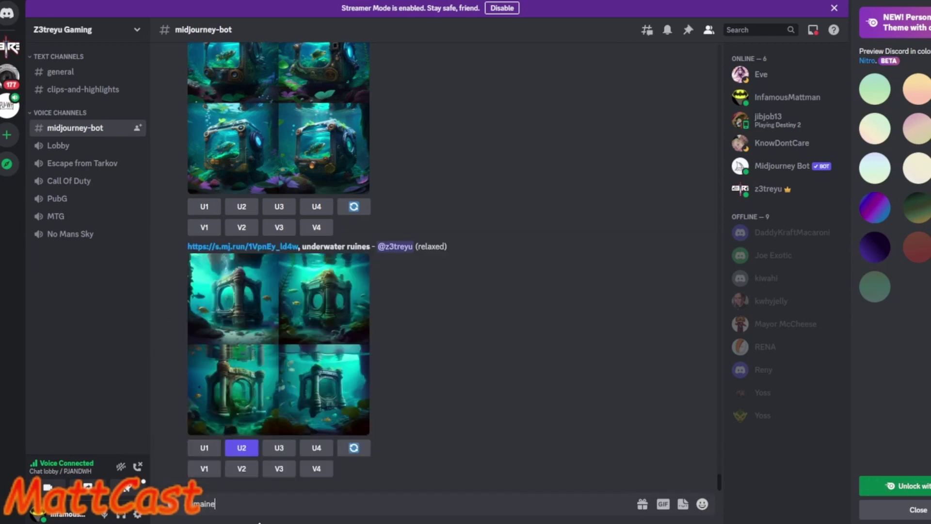
key("BackSpace")
key("BackSpace")
key("BackSpace")
type("gine")
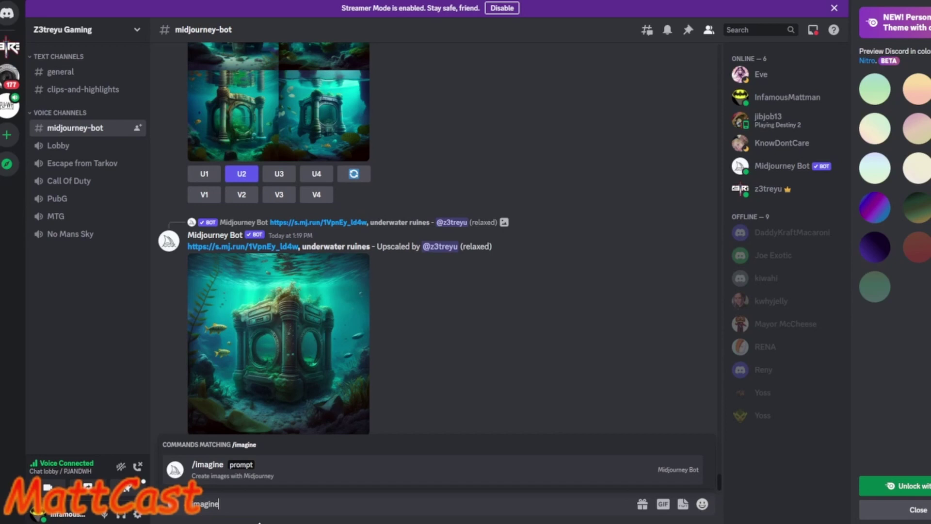
key("Tab")
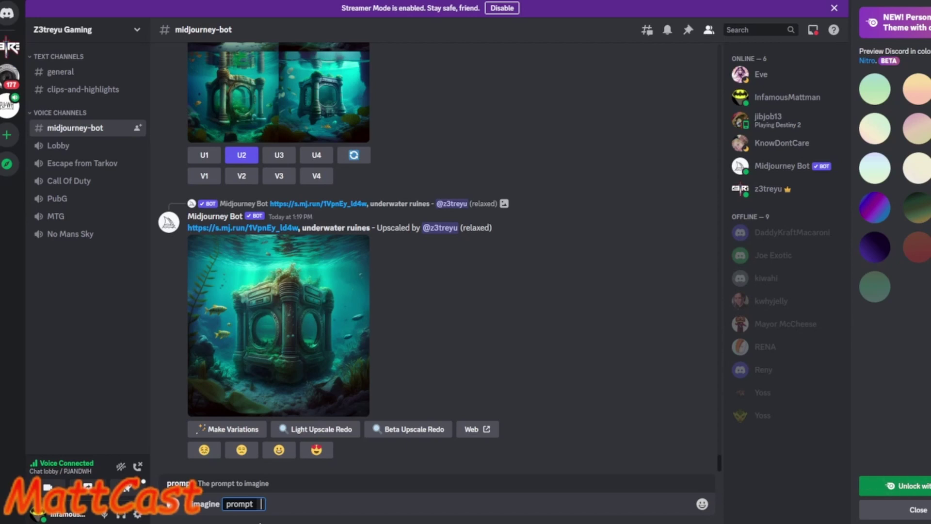
type("mattman, video g")
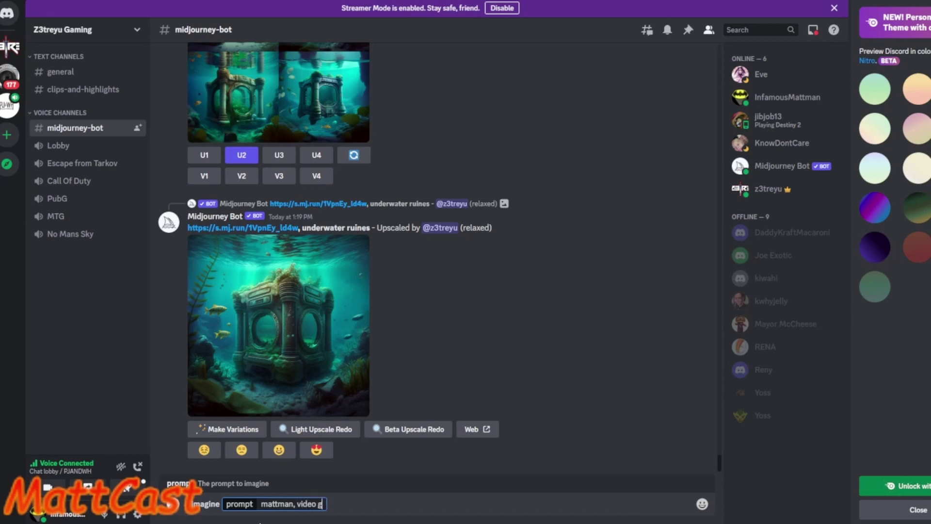
type("ame style,")
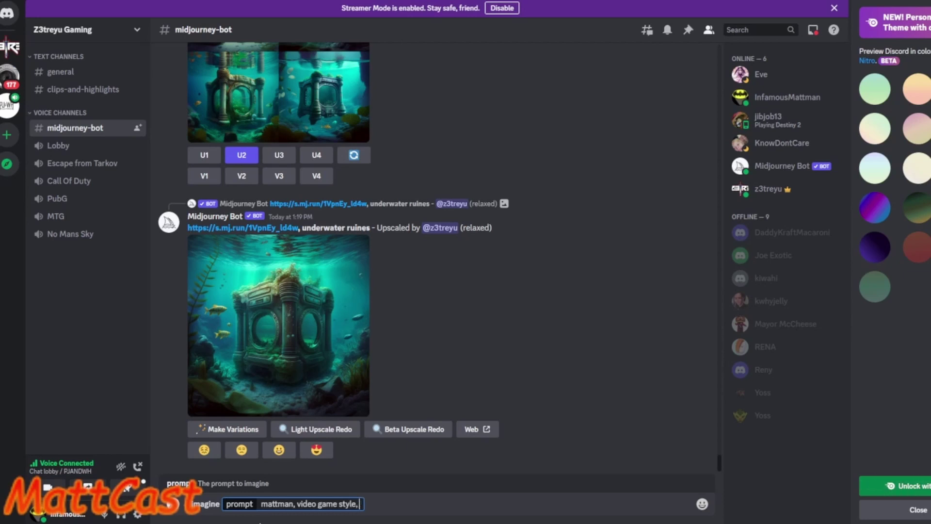
type(" wearing a")
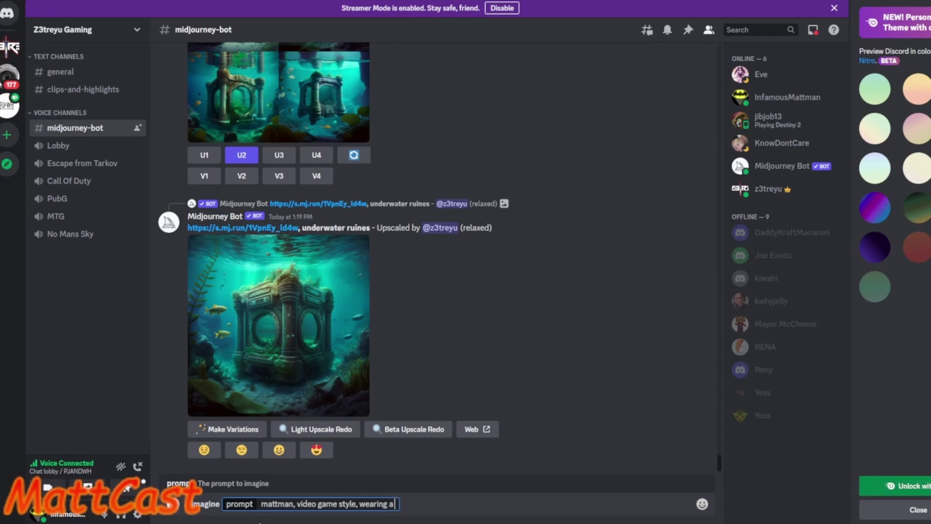
type(" fedora, action")
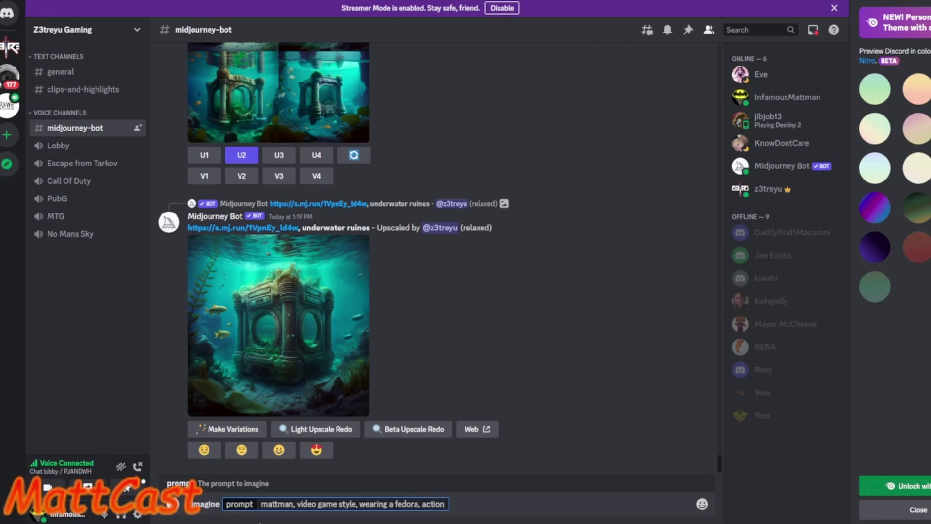
key("BackSpace")
key("BackSpace")
key("BackSpace")
key("BackSpace")
key("BackSpace")
key("BackSpace")
type("fight scene,")
type("in a")
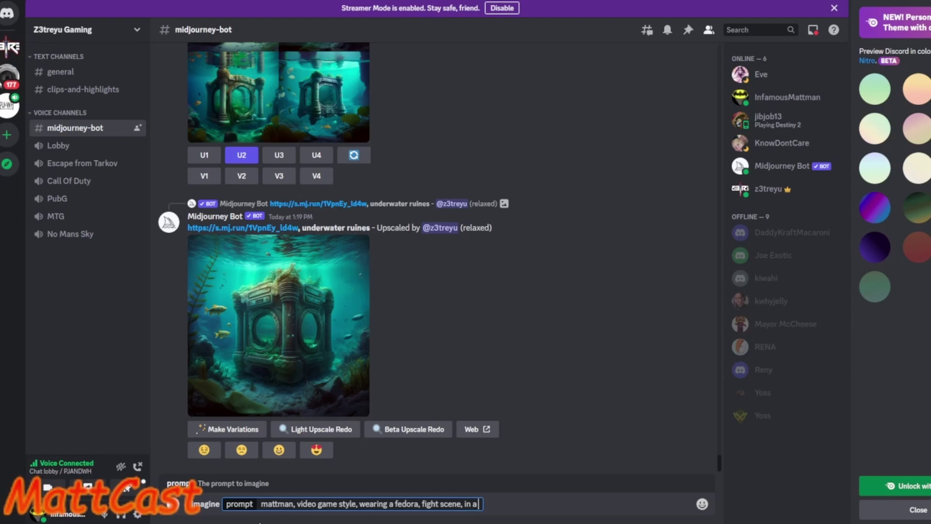
type(" ruined city")
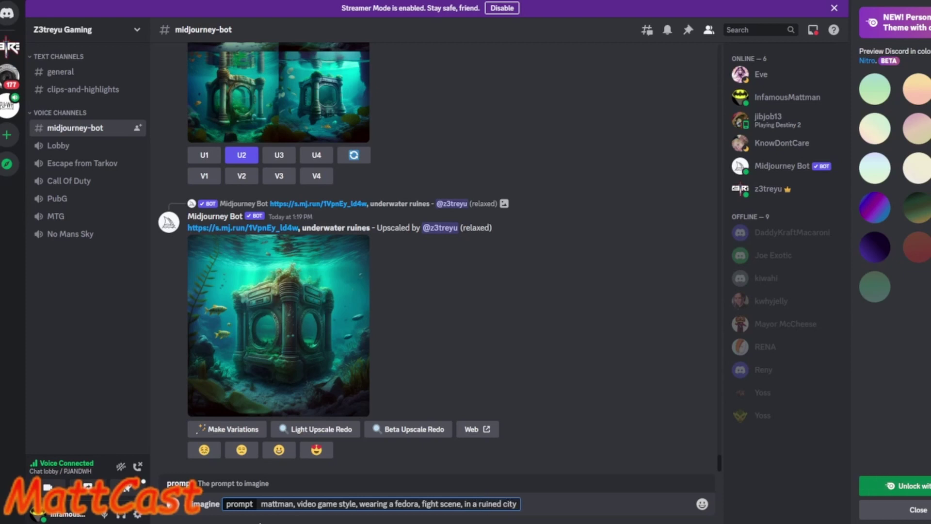
key("Return")
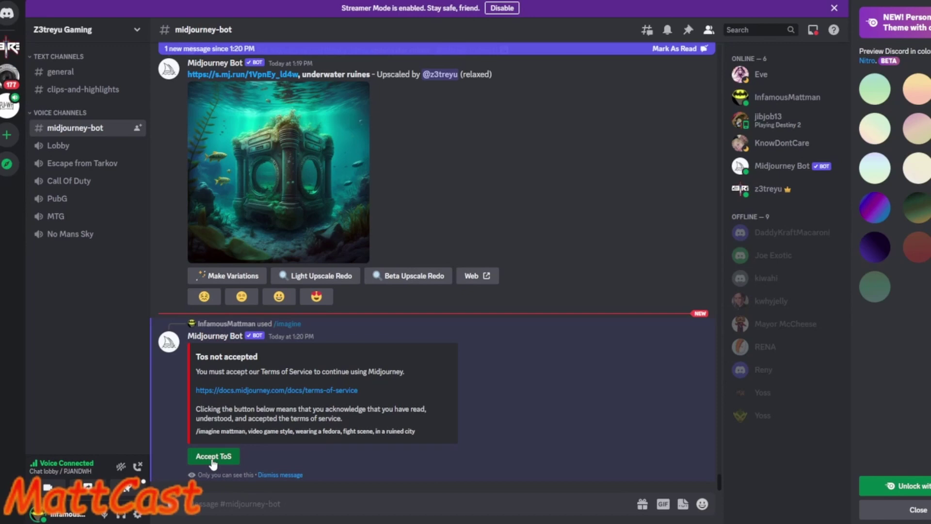
Accept Midjourney's terms of service and scroll down to the rendering fedora fight-scene grid.
left_click(213, 459)
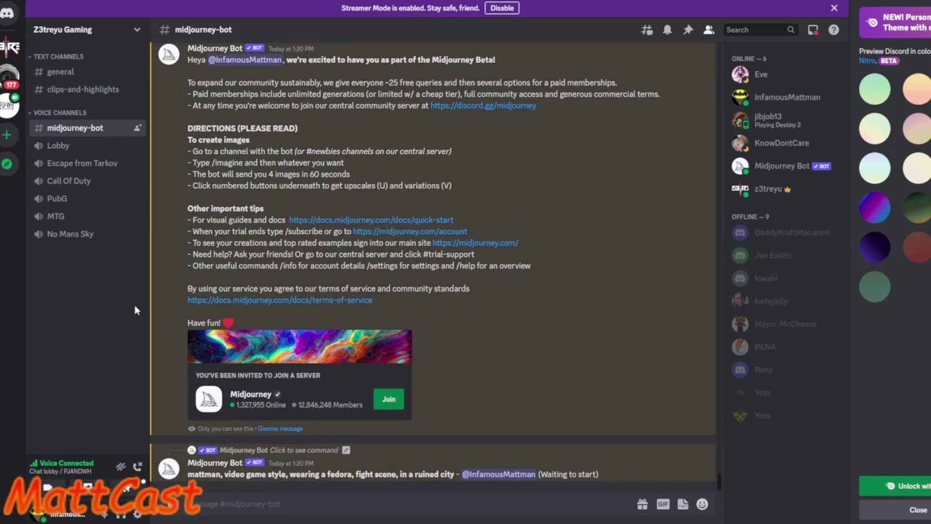
scroll(465, 305, "up", 5)
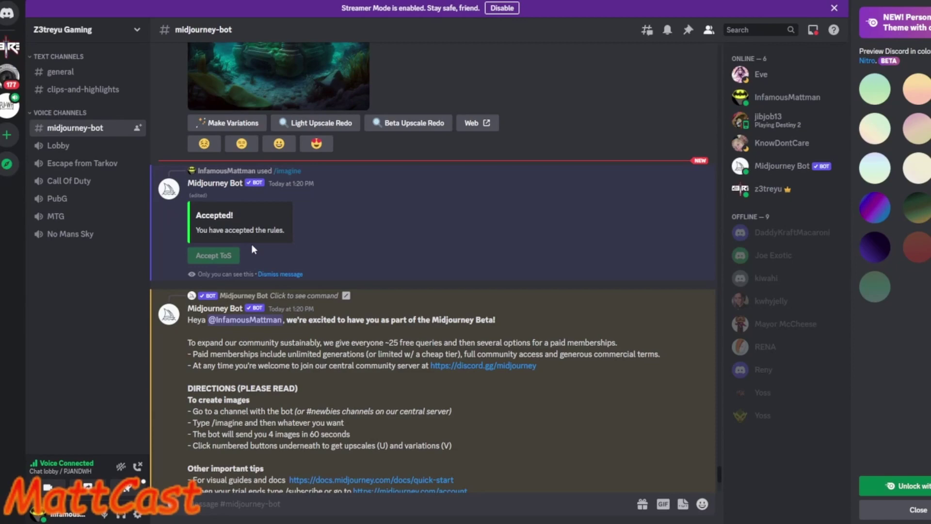
scroll(321, 374, "down", 5)
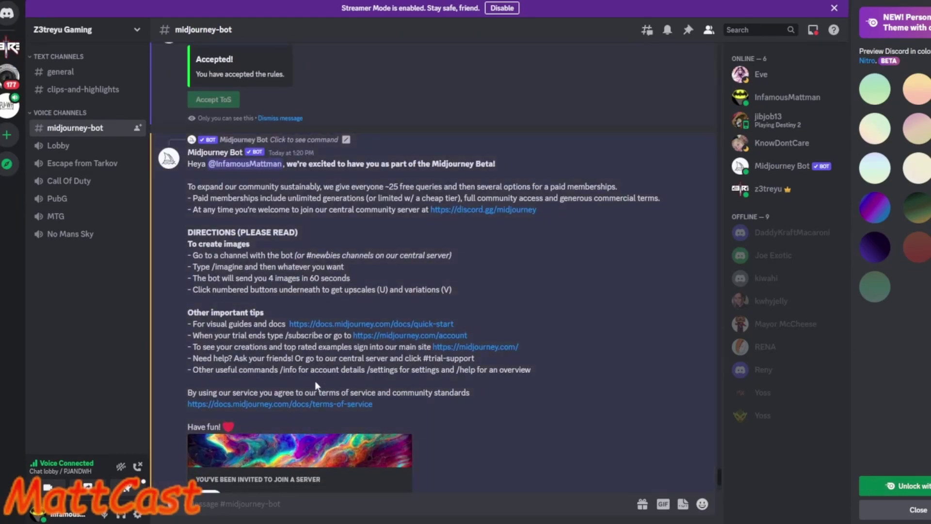
scroll(316, 383, "down", 3)
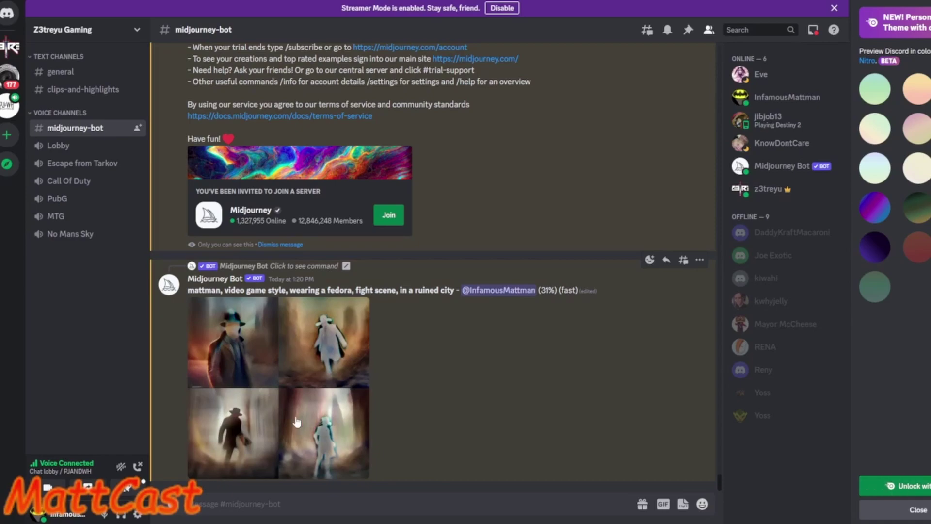
Check the fedora fight-scene grid enlarged while rendering, then reopen the finished grid enlarged.
left_click(263, 414)
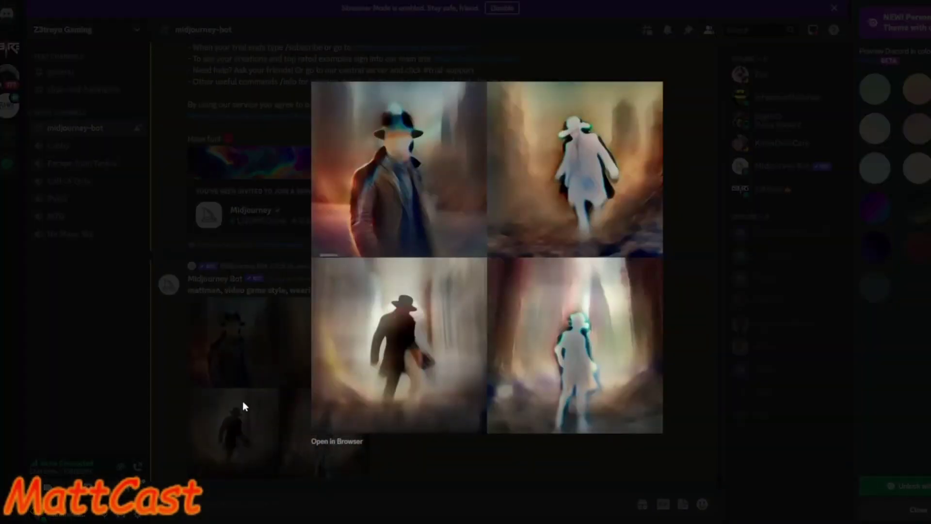
left_click(243, 401)
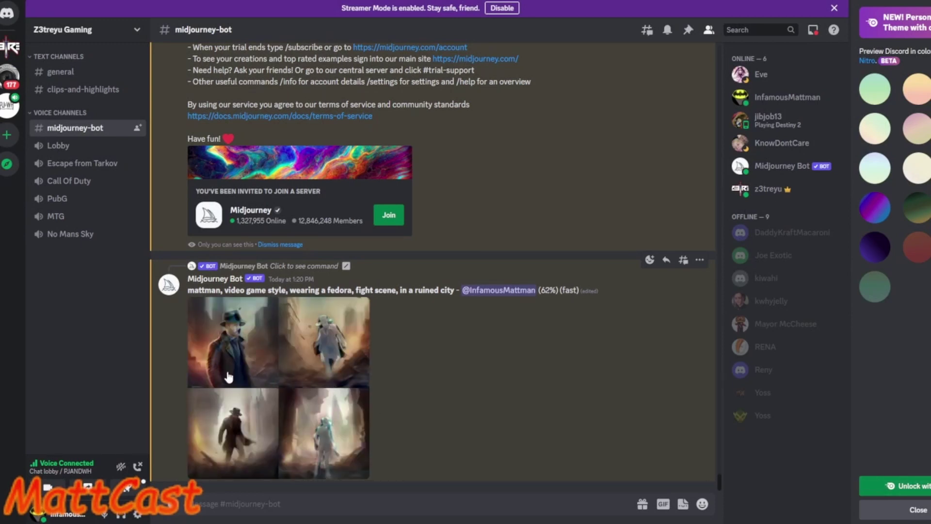
left_click(255, 380)
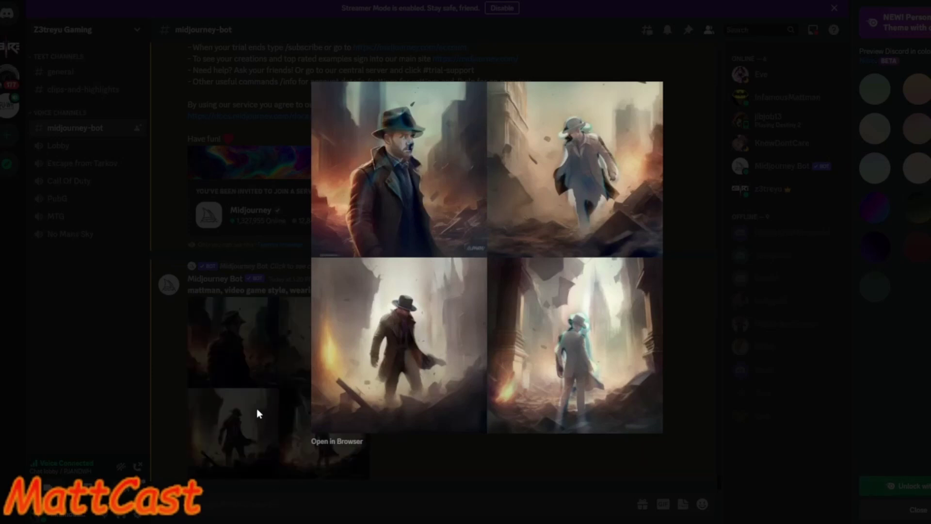
left_click(235, 436)
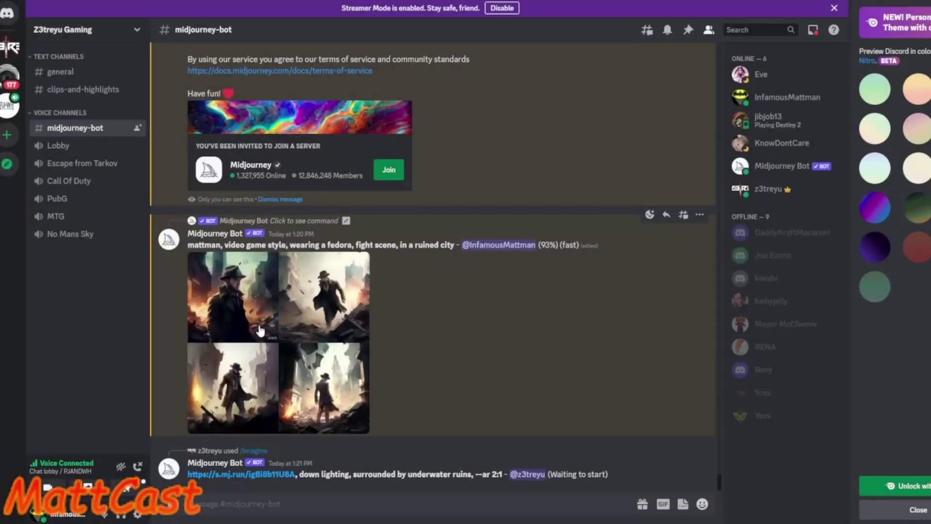
left_click(256, 324)
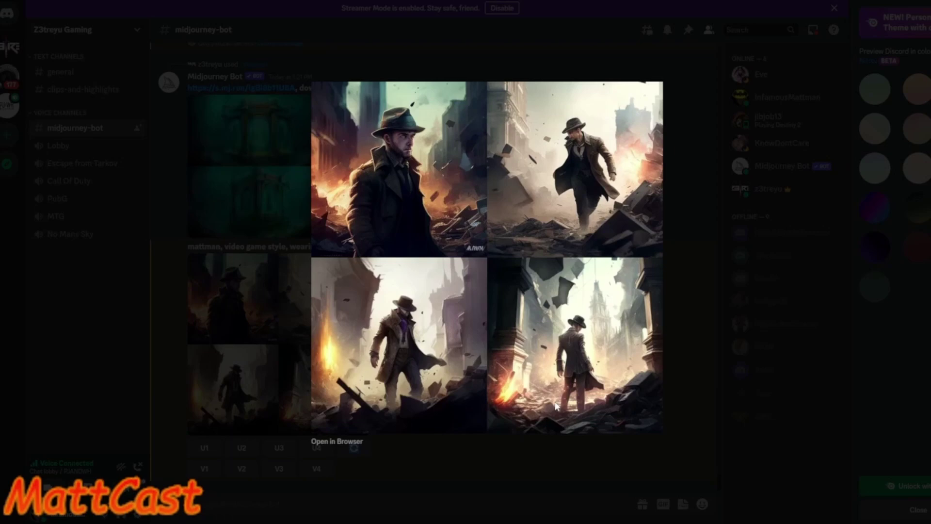
Upscale the first fedora fight-scene image and view the finished upscale enlarged.
left_click(592, 445)
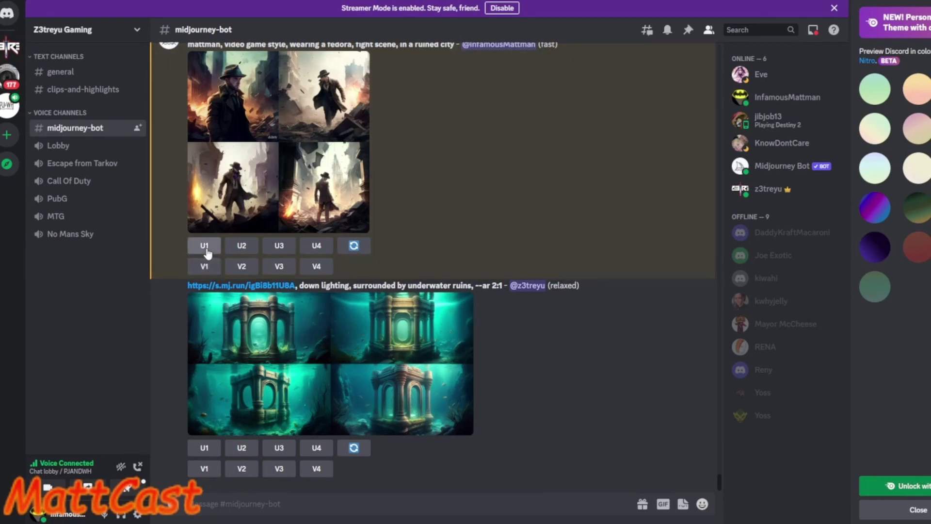
left_click(205, 246)
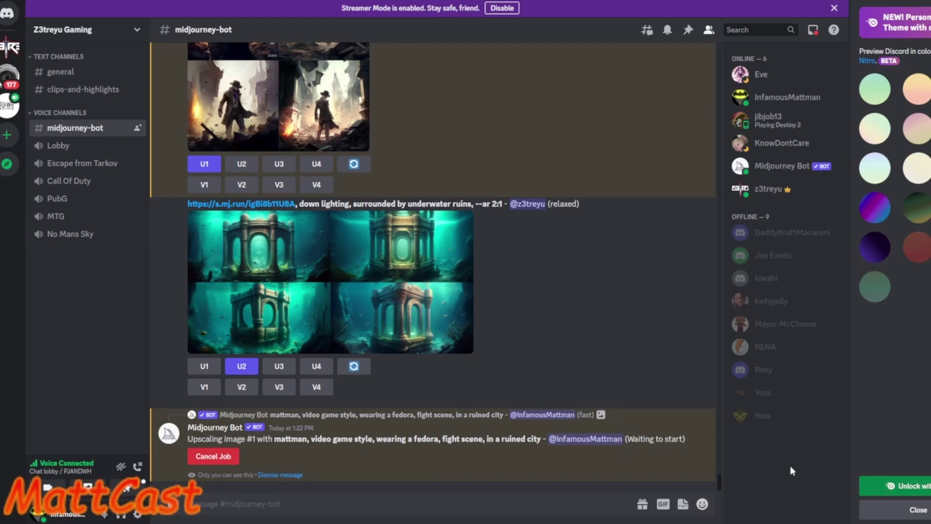
scroll(651, 318, "up", 3)
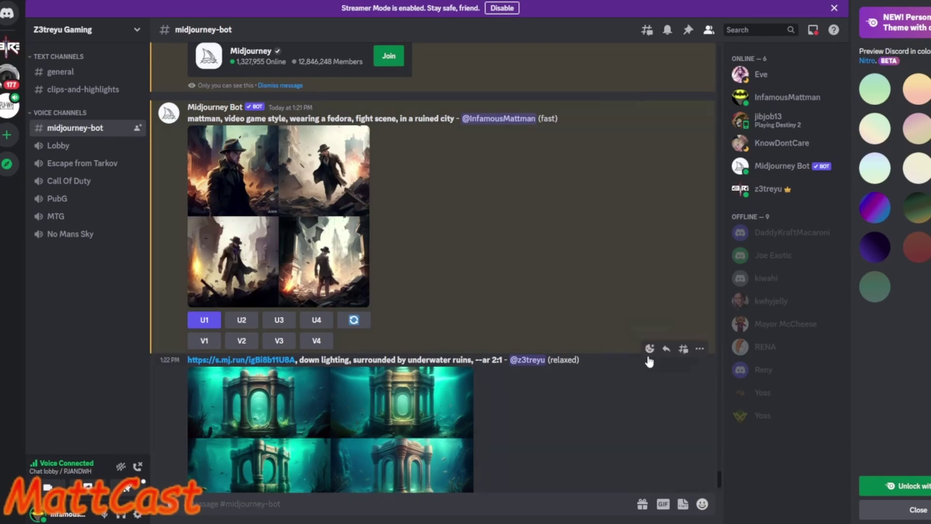
scroll(653, 340, "down", 2)
scroll(646, 360, "down", 2)
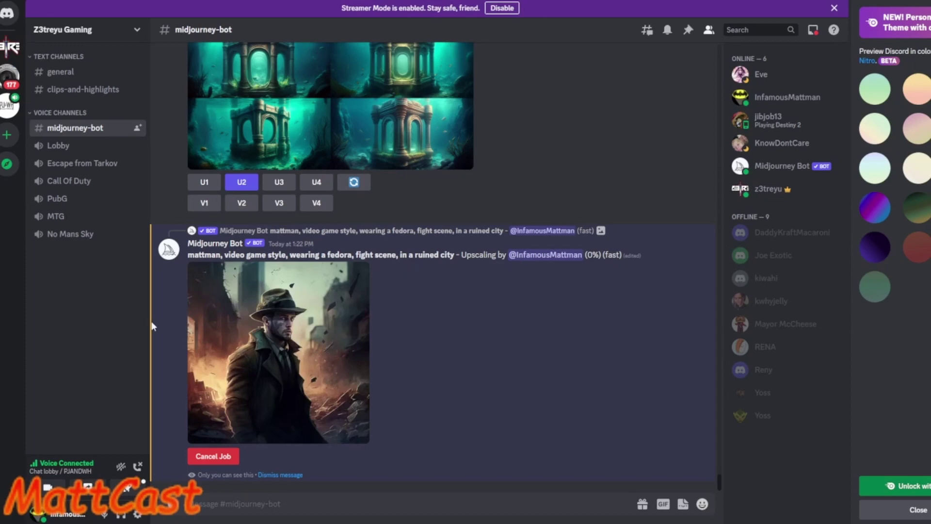
left_click(303, 405)
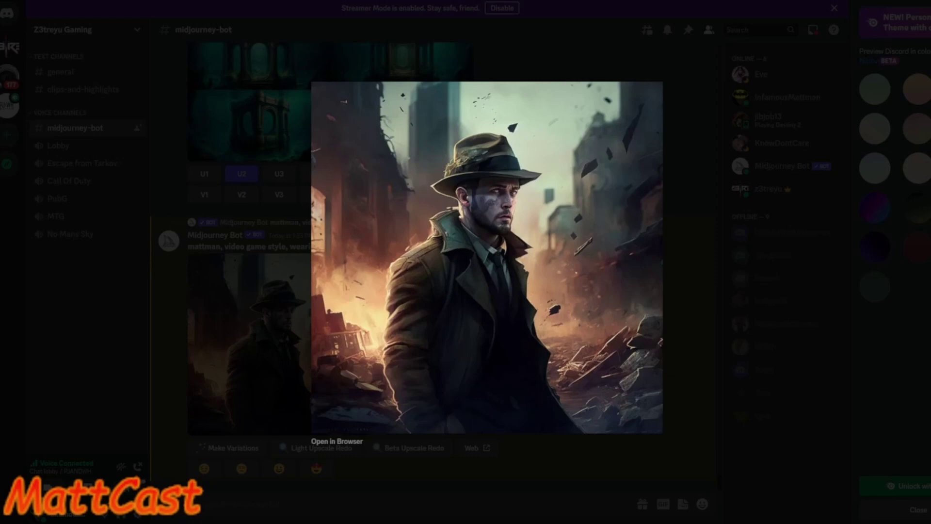
Close the enlarged image viewer to return to the midjourney-bot chat.
left_click(148, 289)
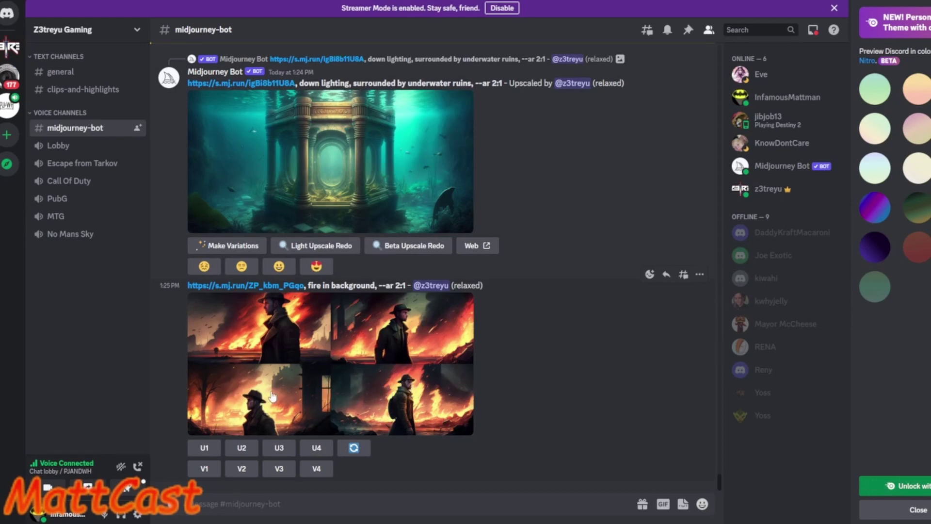
Preview the fire-in-background grid enlarged, then return to the chat.
left_click(316, 400)
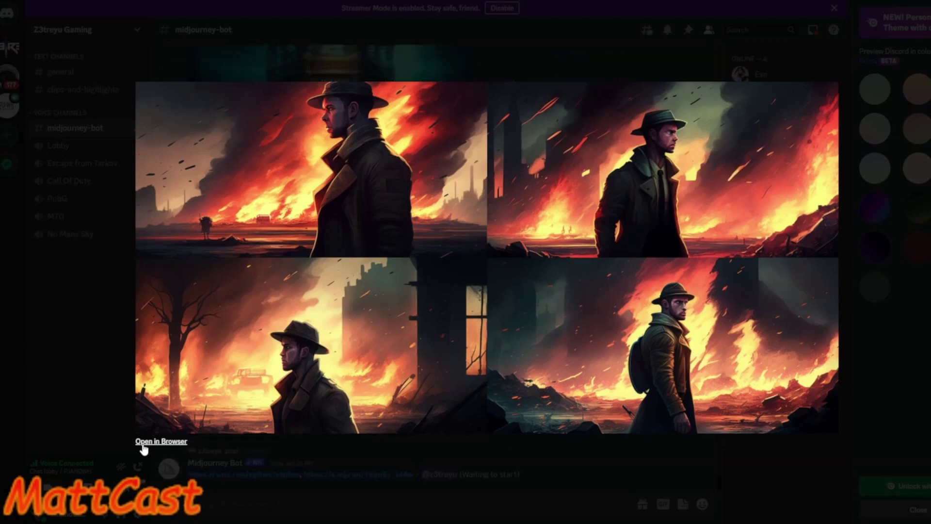
left_click(81, 399)
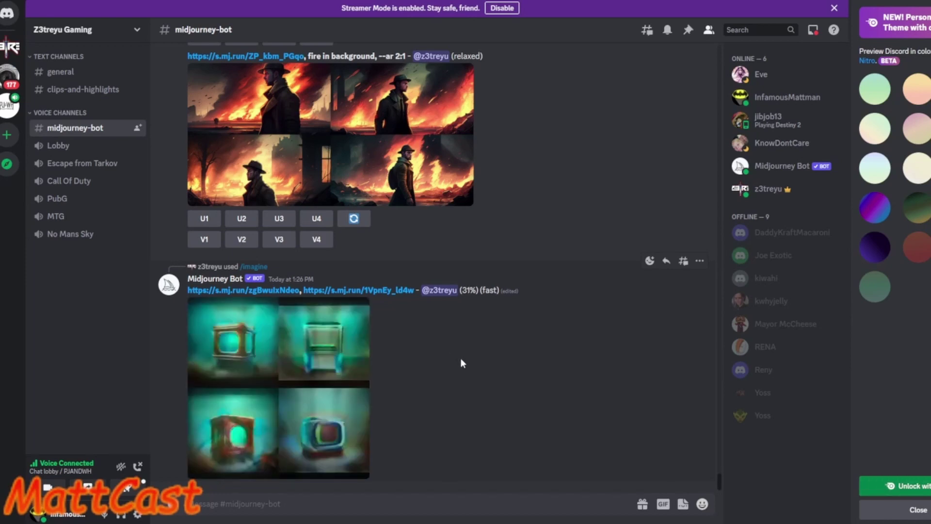
scroll(459, 357, "up", 2)
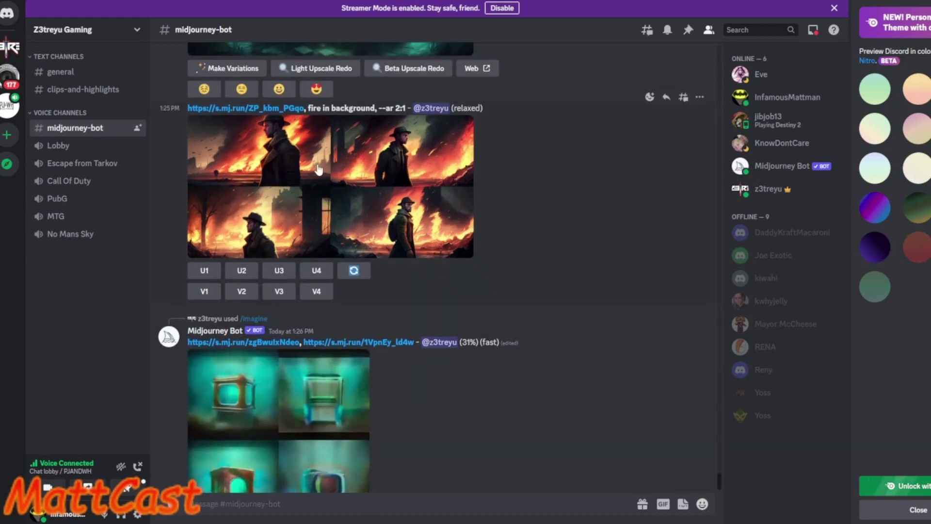
left_click(315, 211)
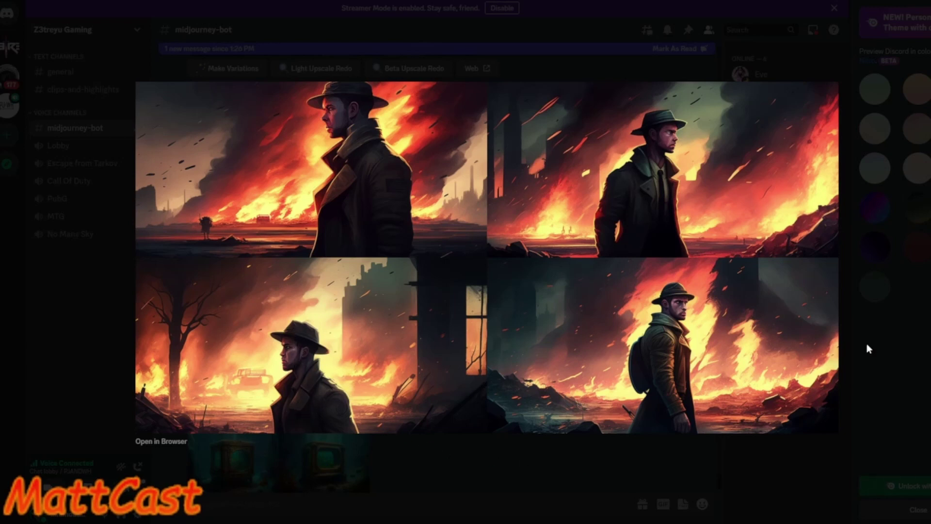
left_click(898, 384)
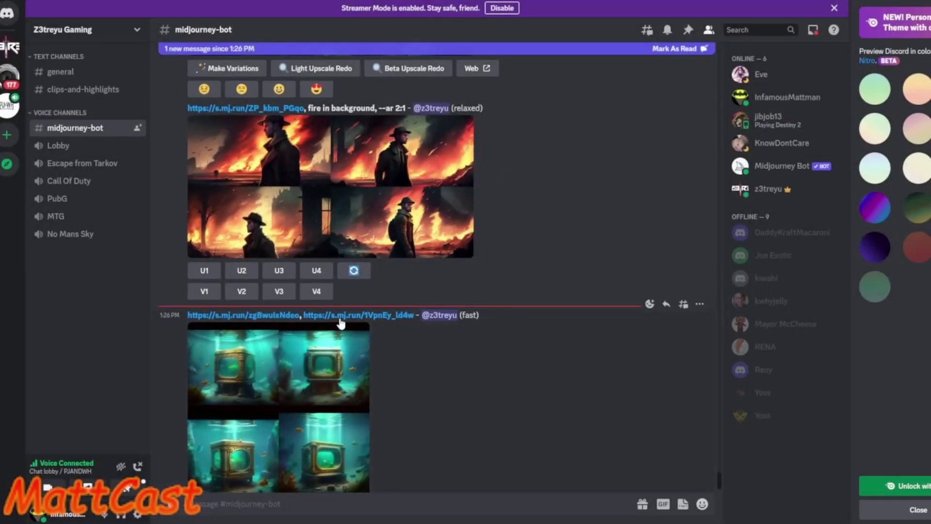
Scroll through the channel to bring the fire-background grid into view.
scroll(437, 401, "down", 2)
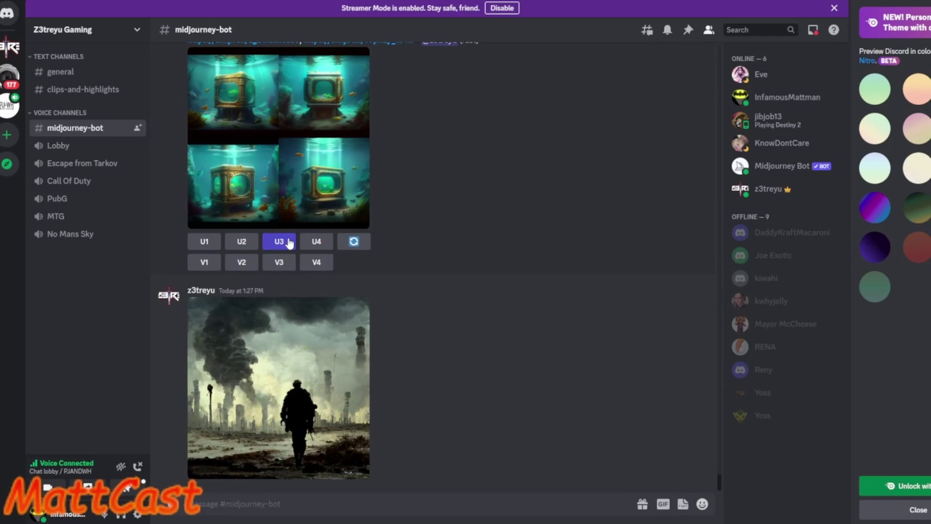
scroll(470, 414, "up", 5)
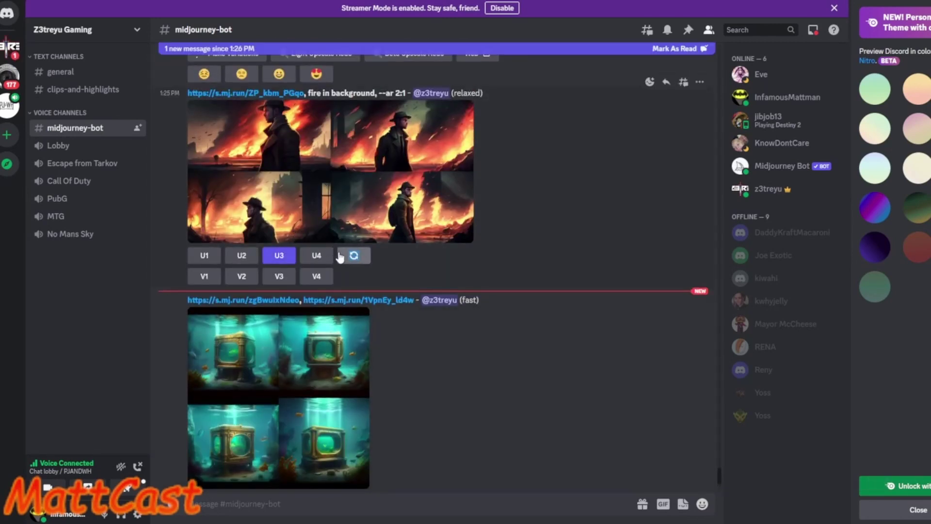
scroll(421, 371, "down", 5)
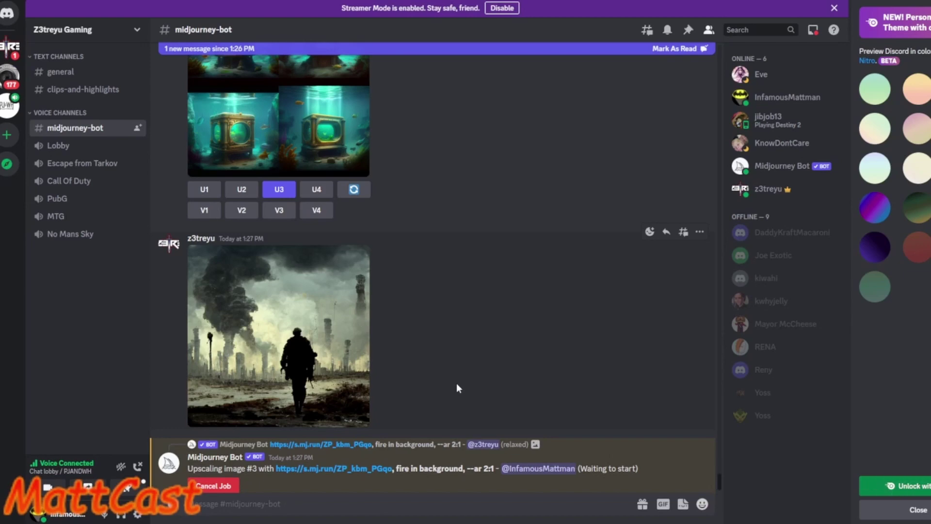
left_click(320, 290)
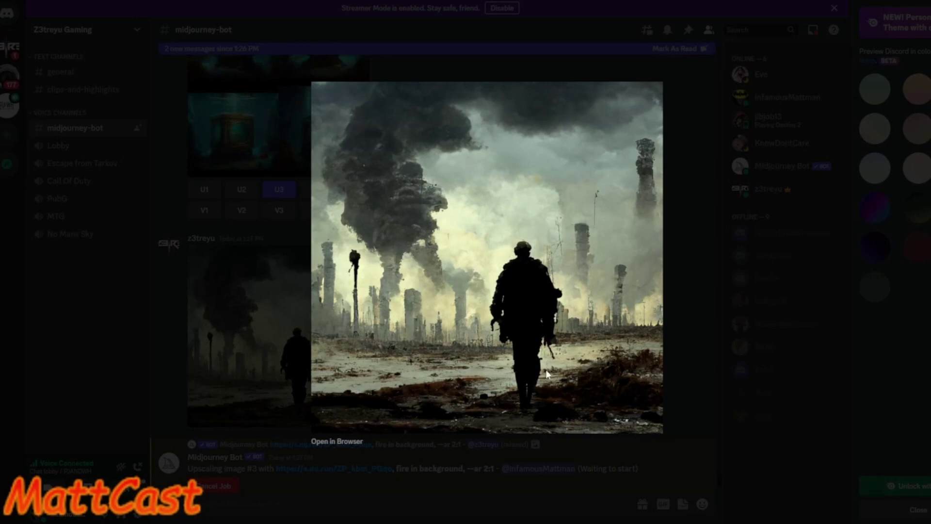
left_click(748, 425)
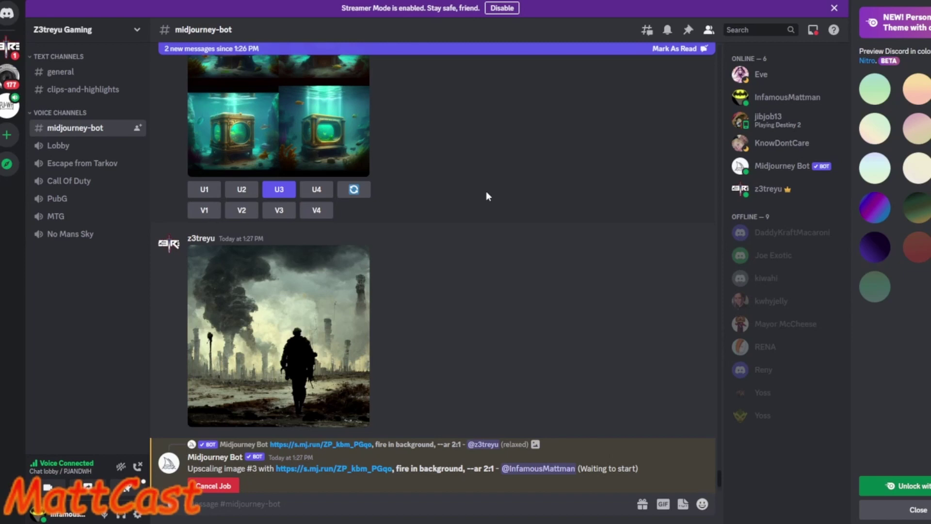
scroll(477, 214, "up", 10)
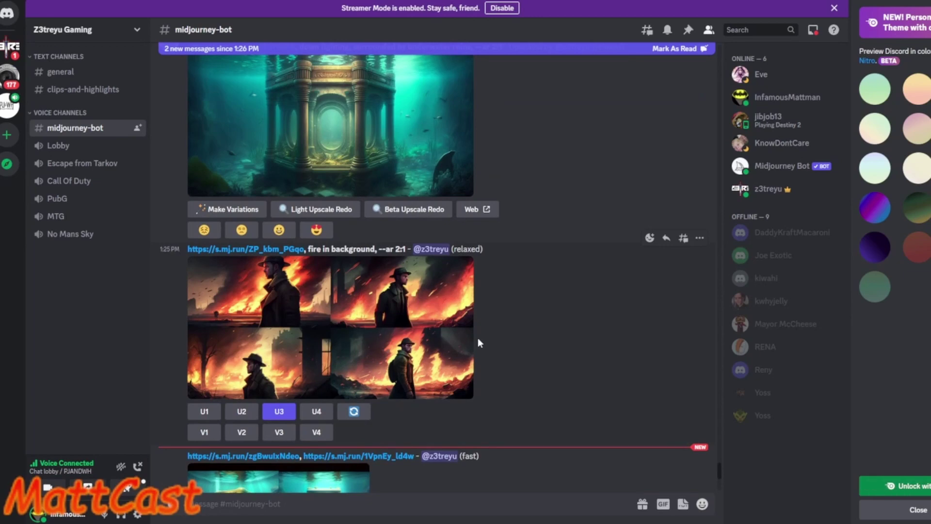
Scroll through the channel to locate the upscaled underwater box image.
scroll(622, 353, "down", 10)
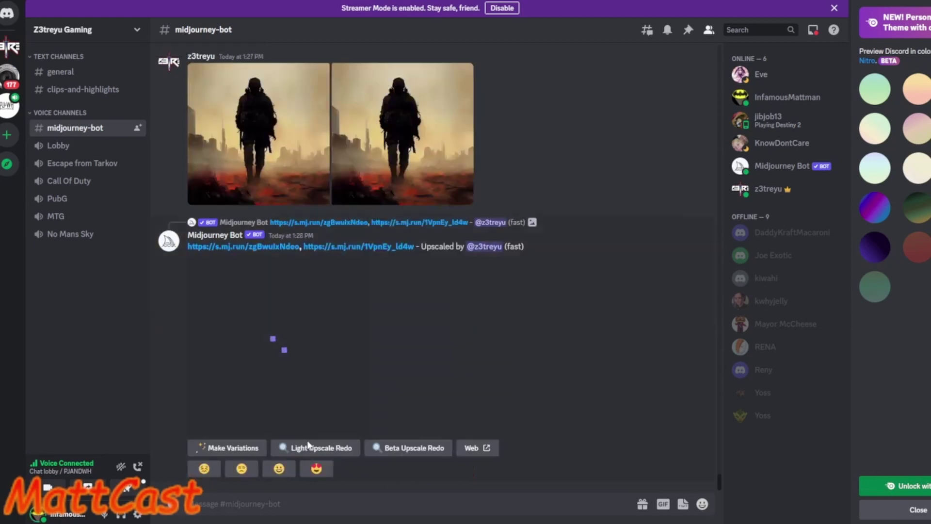
scroll(538, 356, "up", 4)
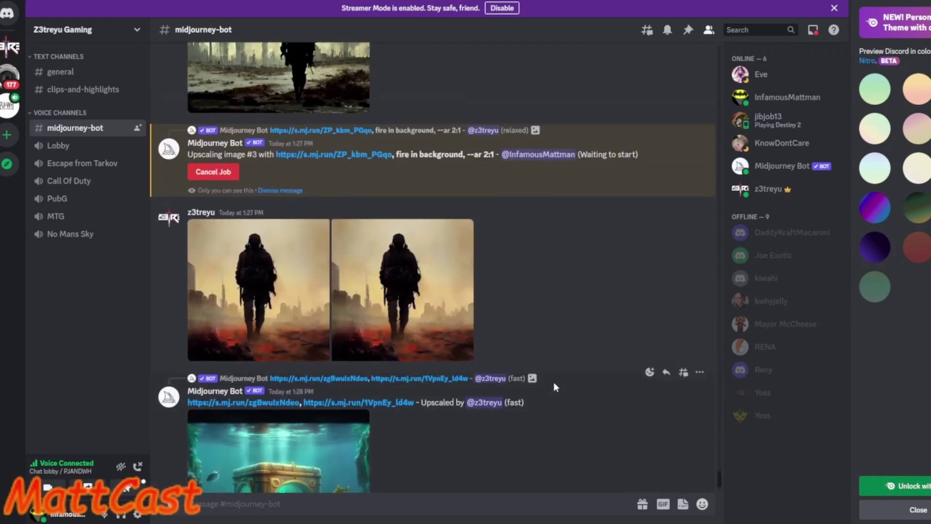
scroll(553, 381, "down", 3)
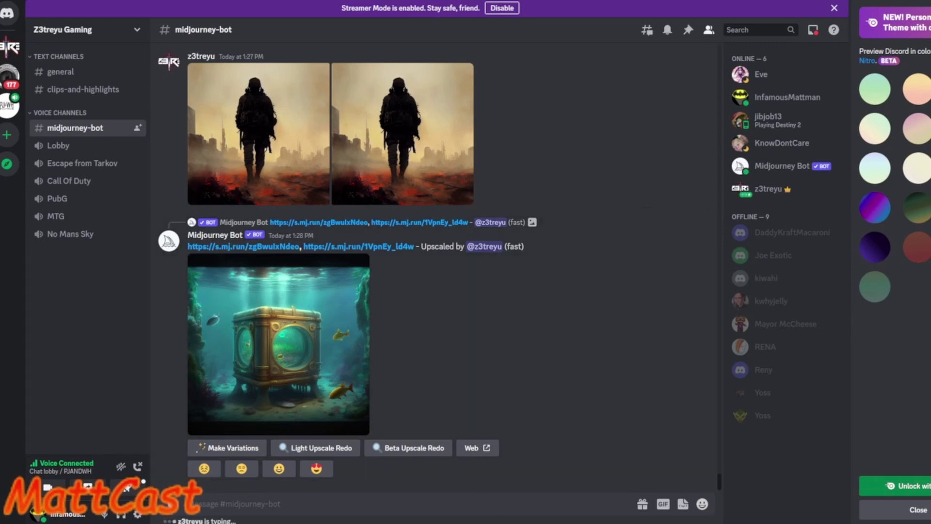
scroll(615, 371, "up", 5)
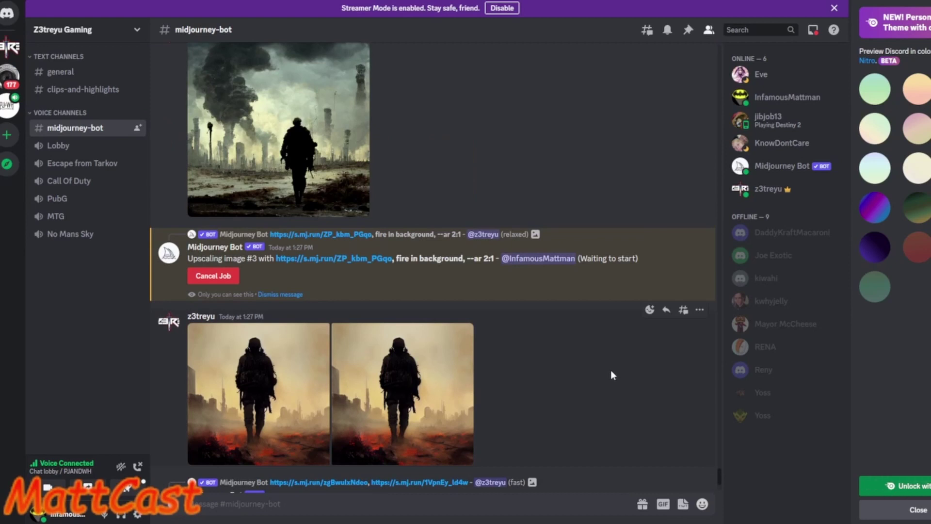
scroll(610, 370, "down", 2)
scroll(611, 383, "down", 3)
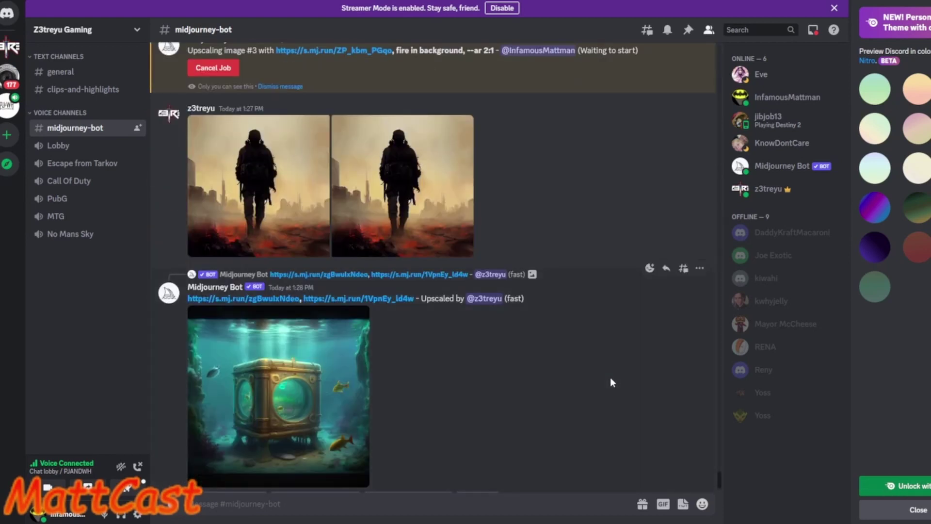
scroll(611, 387, "down", 2)
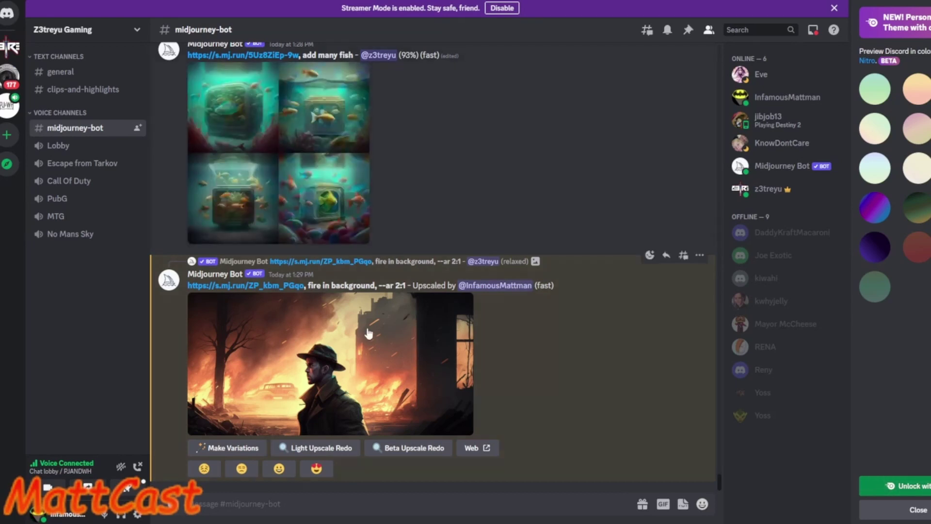
Enlarge the upscaled wide fire-scene image of the fedora man.
left_click(323, 370)
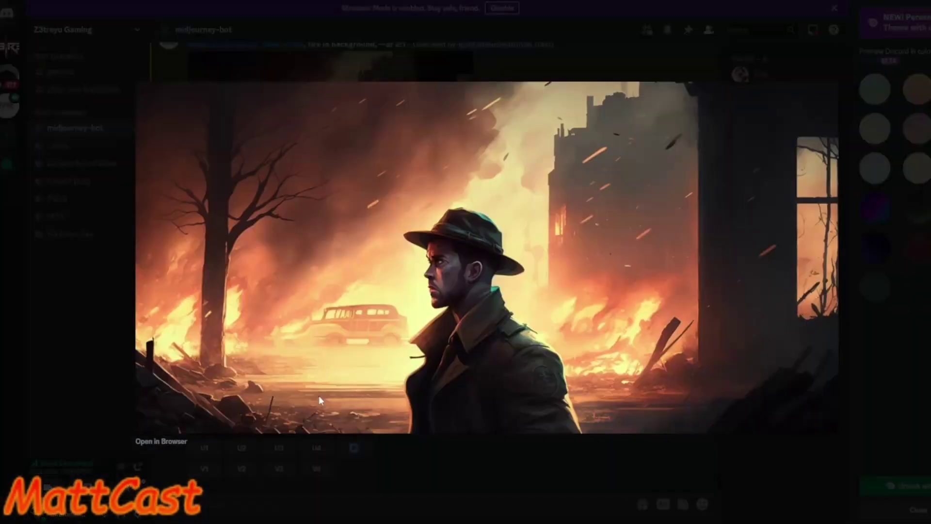